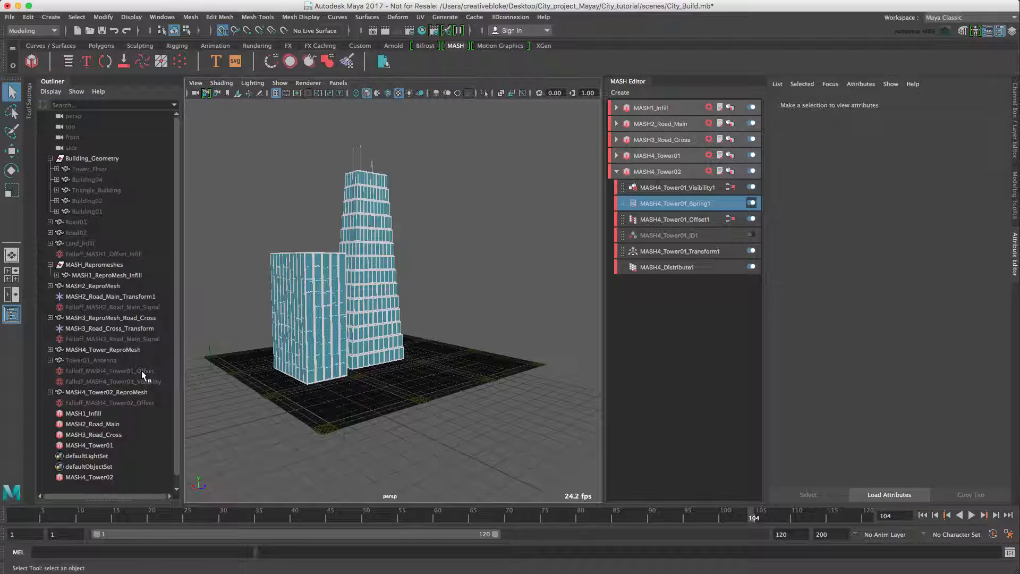
- Create a polygon plane and set its width and height to 5
click(101, 45)
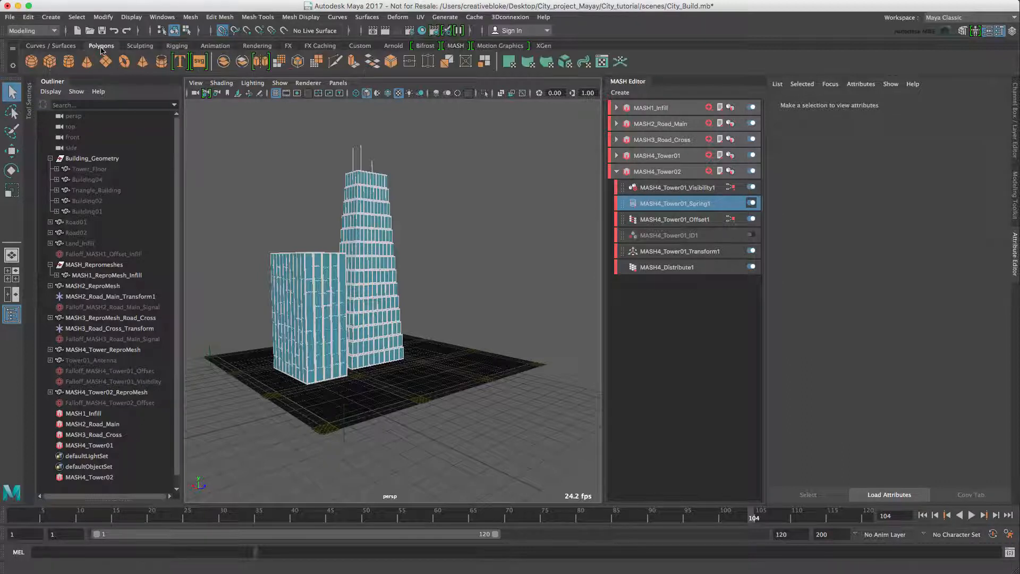
click(109, 59)
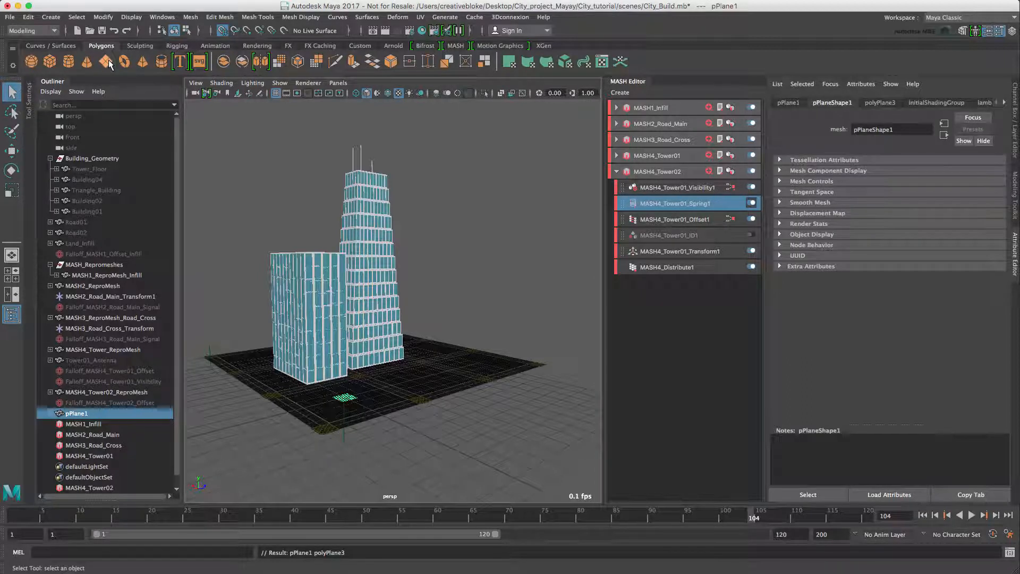
key(ctrl+a)
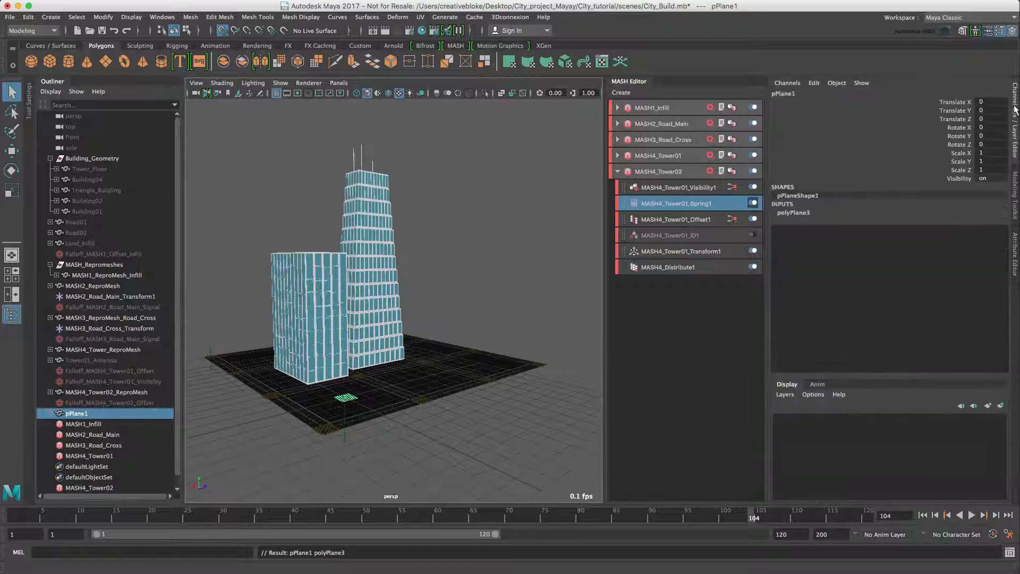
click(792, 213)
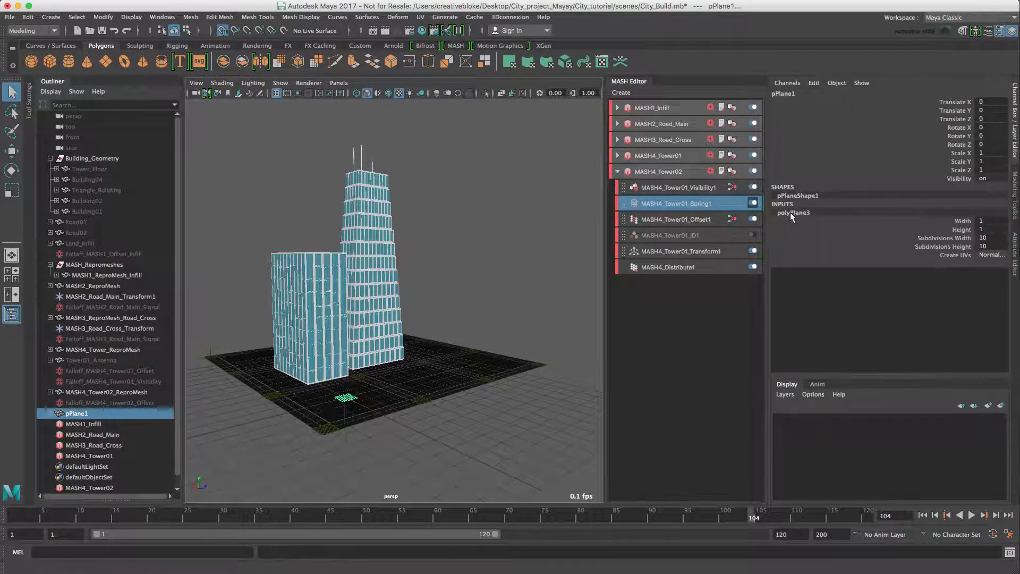
double_click(991, 220)
text(5)
key(Tab)
text(5)
key(Tab)
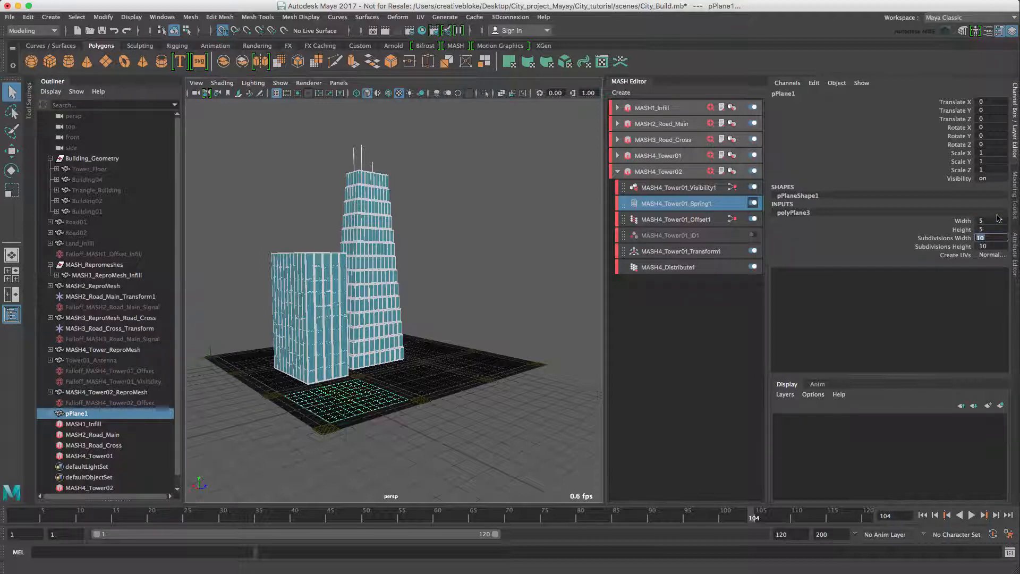
- Set the plane's width and height subdivisions to 3
text(3)
key(Tab)
text(3)
key(Tab)
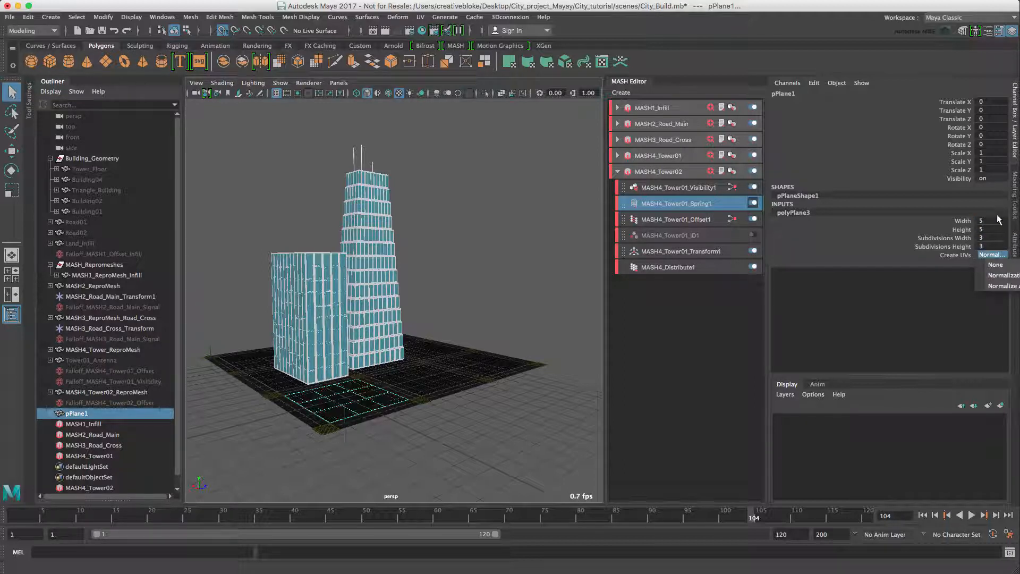
- Duplicate pPlane1 seven times in place to get planes up to pPlane8
click(62, 415)
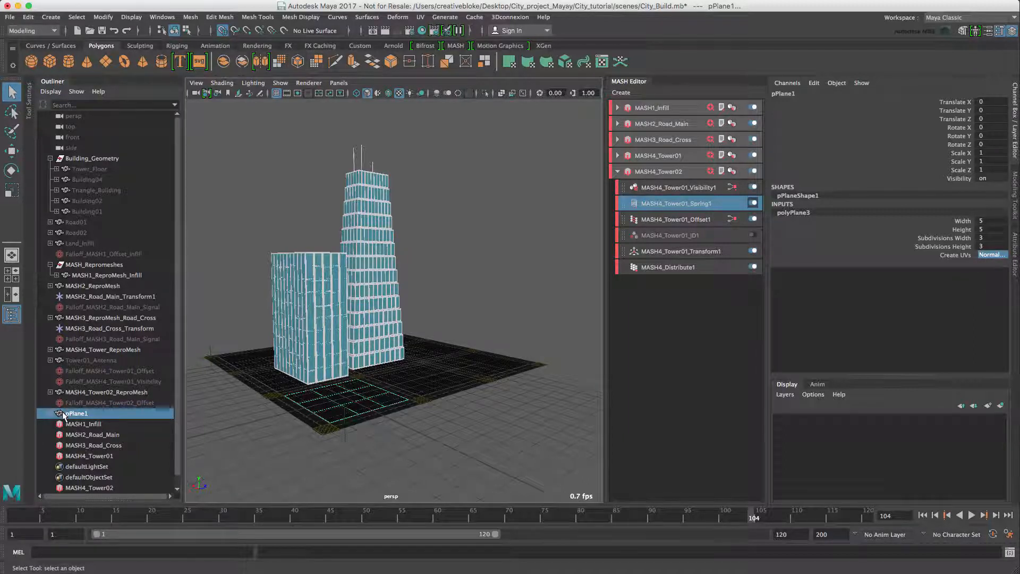
key(ctrl+d)
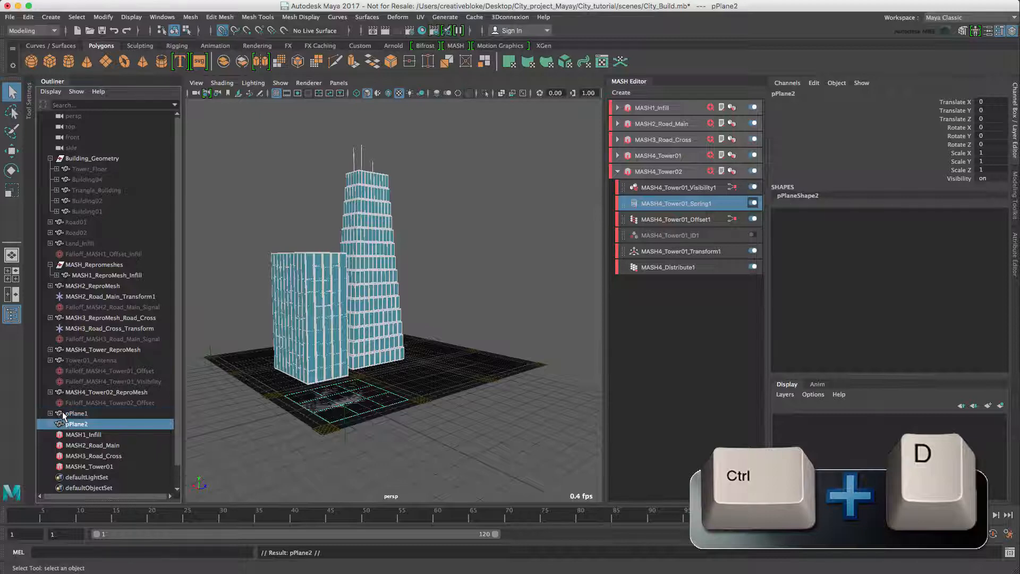
key(ctrl+d)
key(ctrl+d)
key(ctrl+d)
key(ctrl+d)
key(ctrl+d)
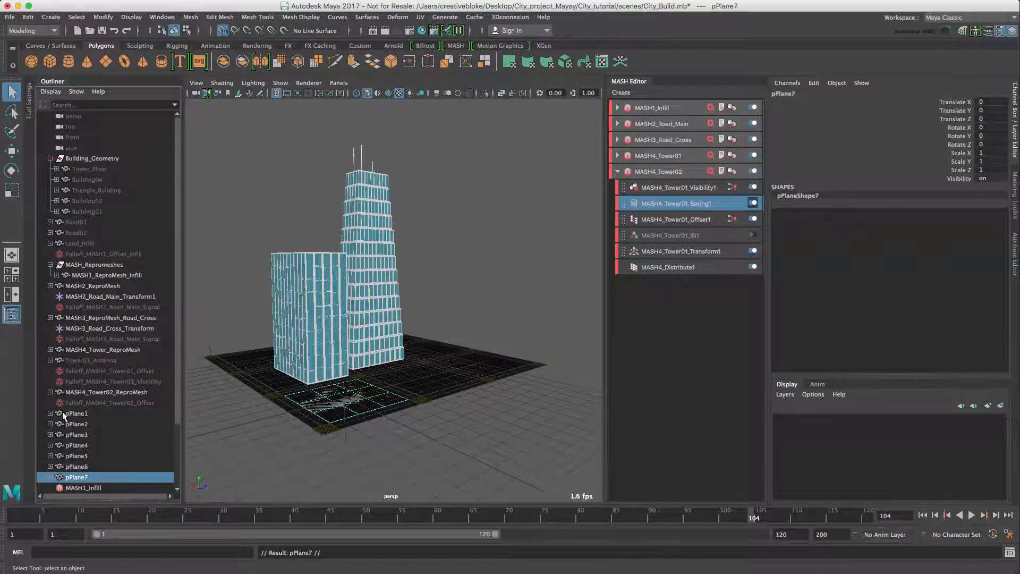
key(ctrl+d)
- Move the duplicates pPlane2 to pPlane6 onto separate city blocks, placing pPlane6 at X 12, Z 6
alt+drag(388, 393, 347, 401)
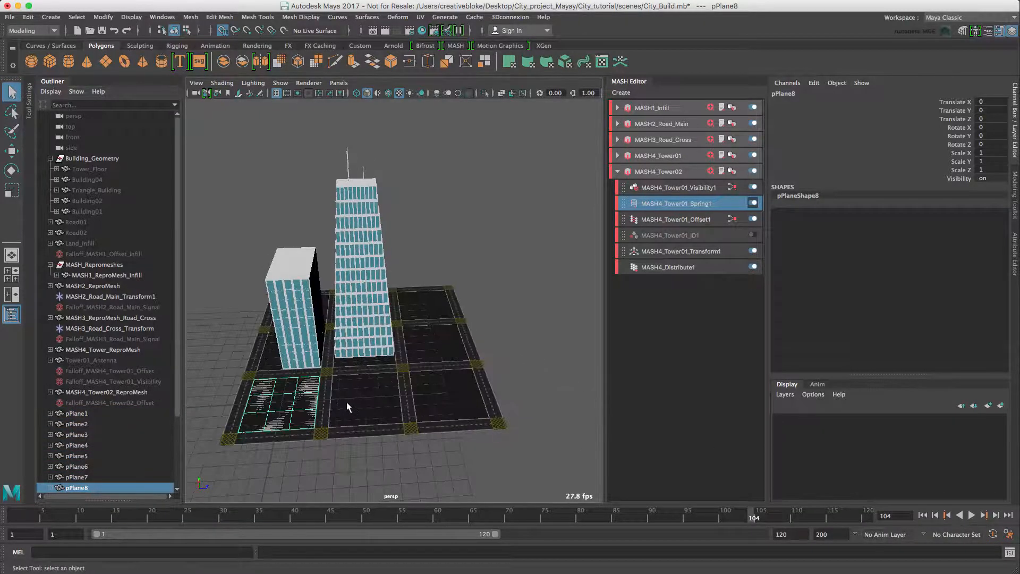
alt+drag(434, 325, 387, 391)
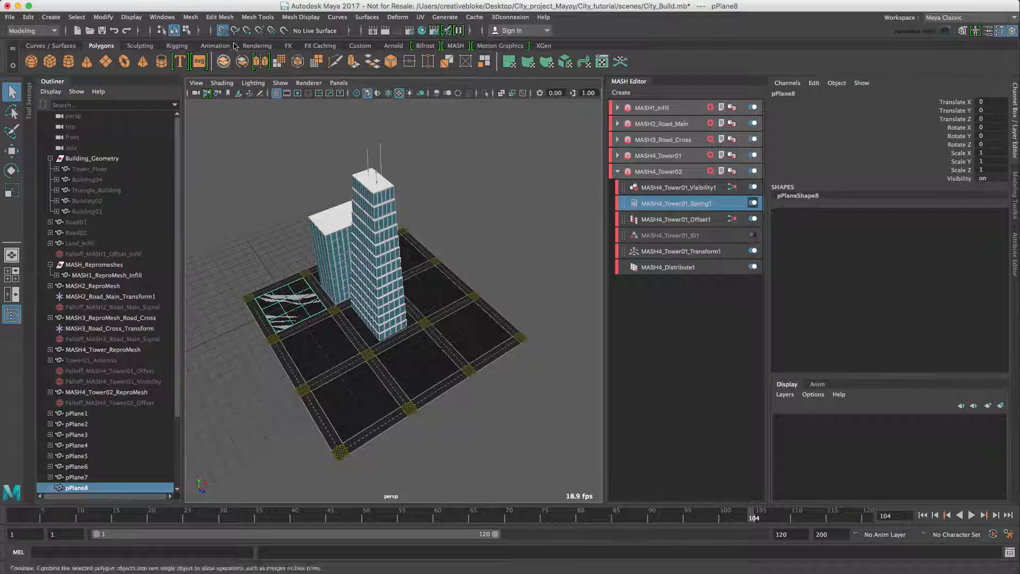
click(85, 423)
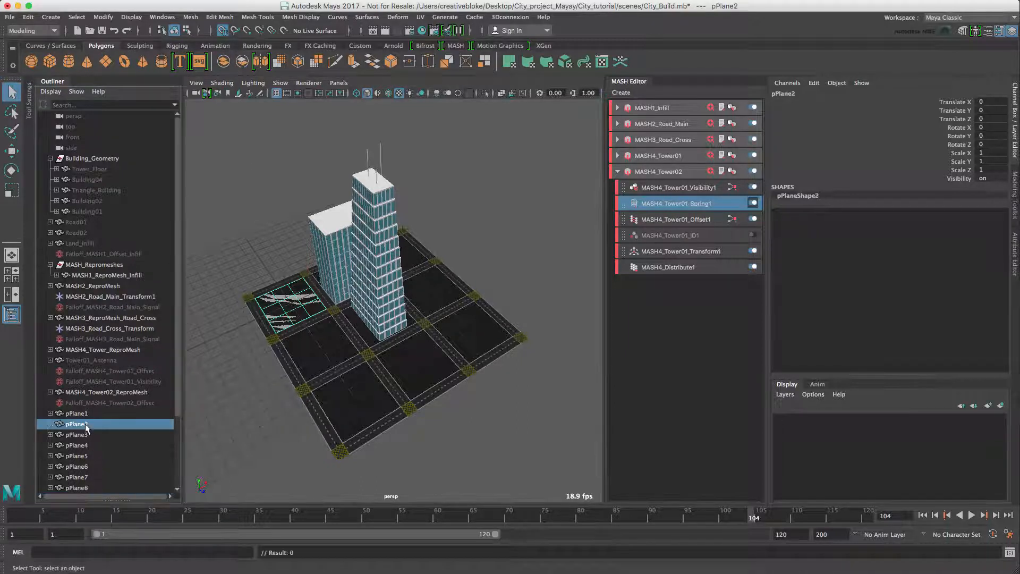
key(w)
drag(340, 312, 520, 340)
click(77, 434)
drag(339, 311, 404, 407)
click(77, 445)
click(77, 456)
drag(312, 340, 344, 389)
click(77, 466)
drag(339, 311, 480, 296)
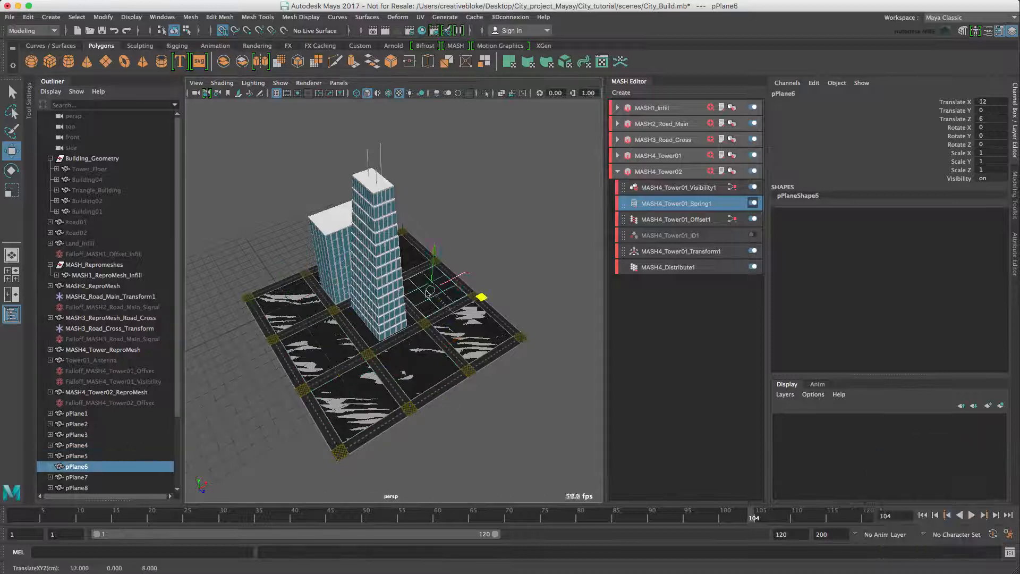
- Move pPlane7 and pPlane8 onto the remaining uncovered city blocks, placing pPlane8 at X 6, Z 0
alt+drag(574, 383, 255, 385)
click(77, 477)
drag(492, 348, 463, 473)
click(77, 487)
alt+drag(579, 423, 372, 438)
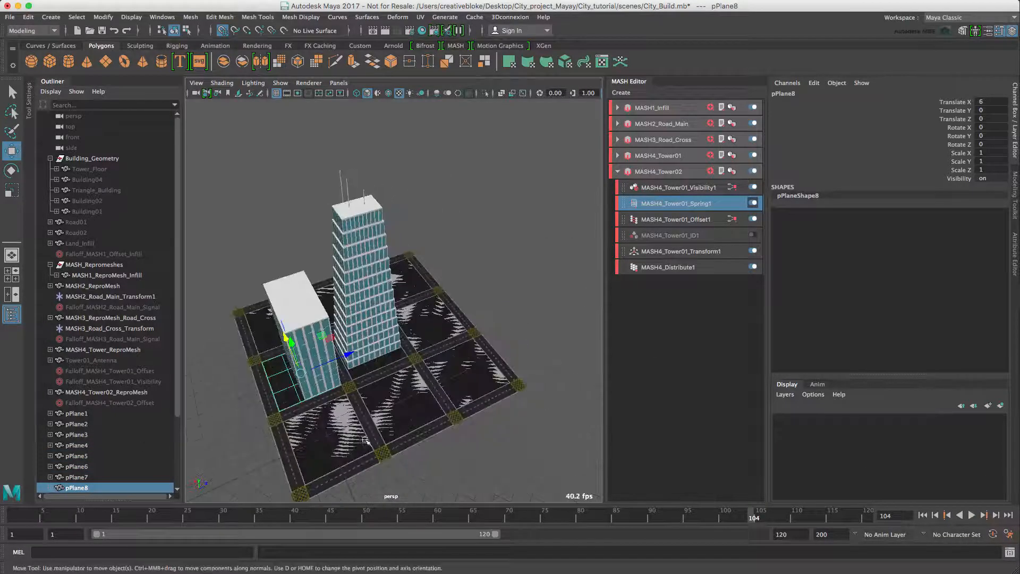
- Combine the eight planes into one mesh and delete the combined mesh's history
shift+click(79, 413)
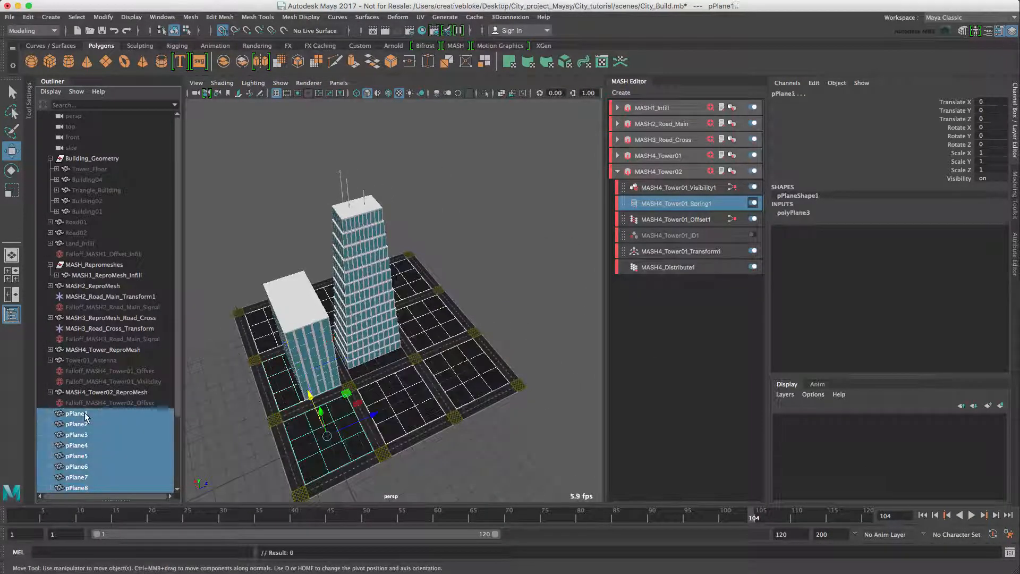
click(190, 17)
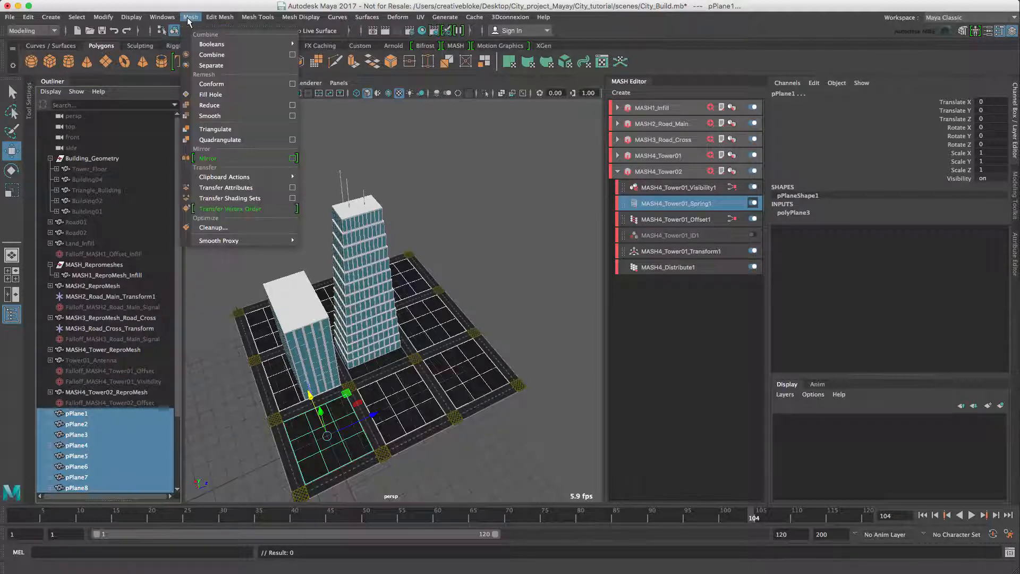
click(216, 57)
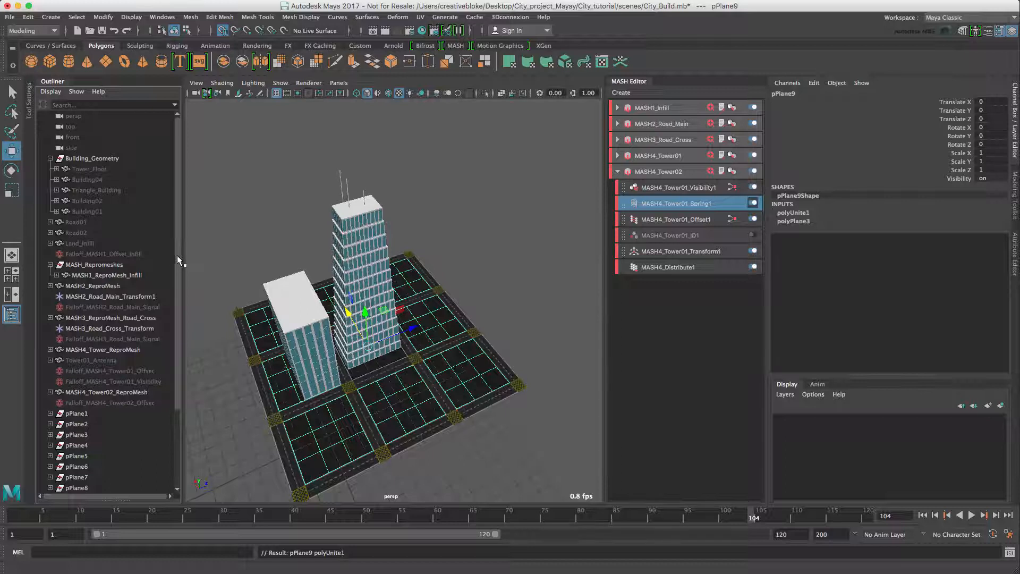
scroll(118, 357, down, 3)
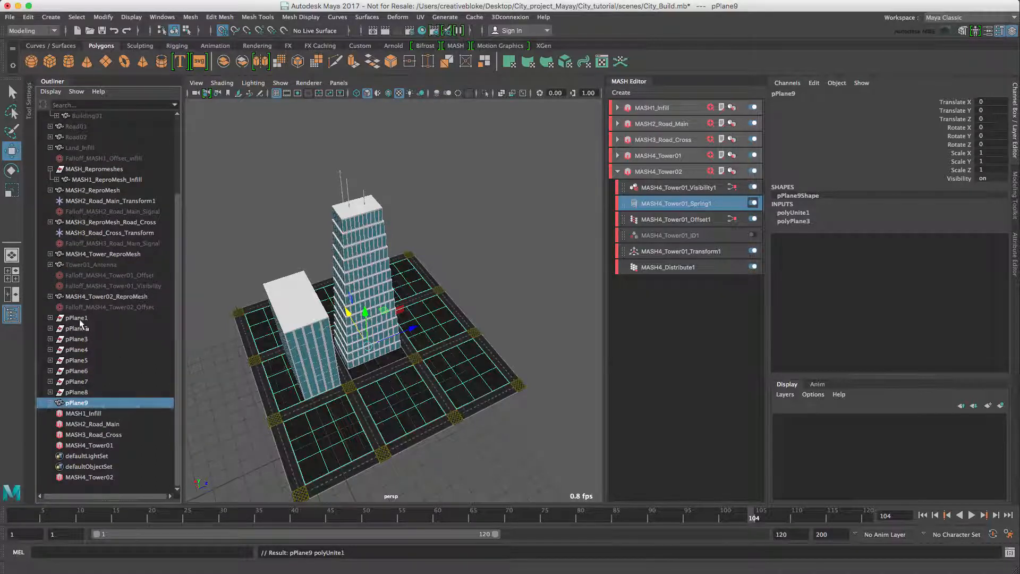
click(27, 17)
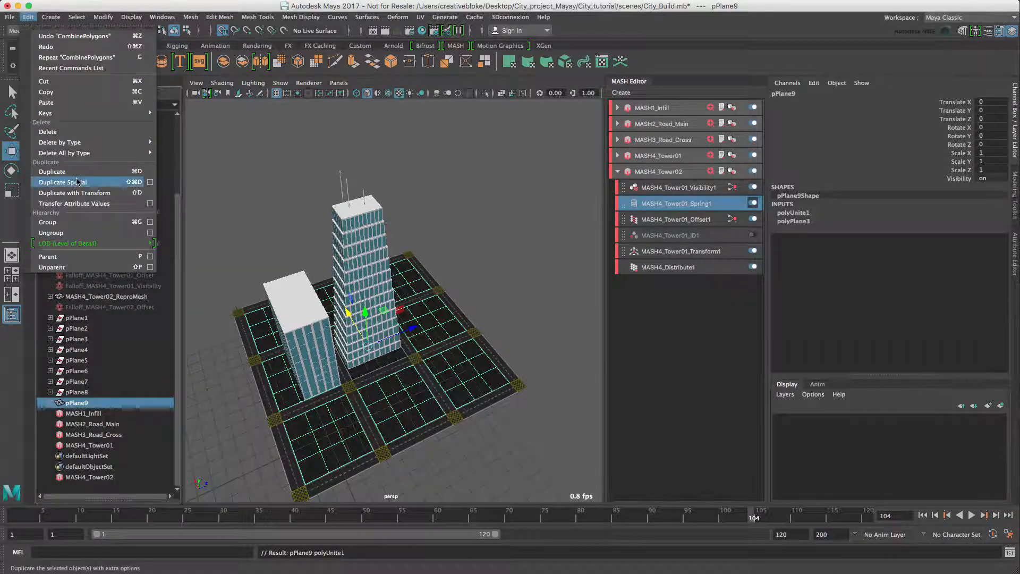
mouse_move(129, 145)
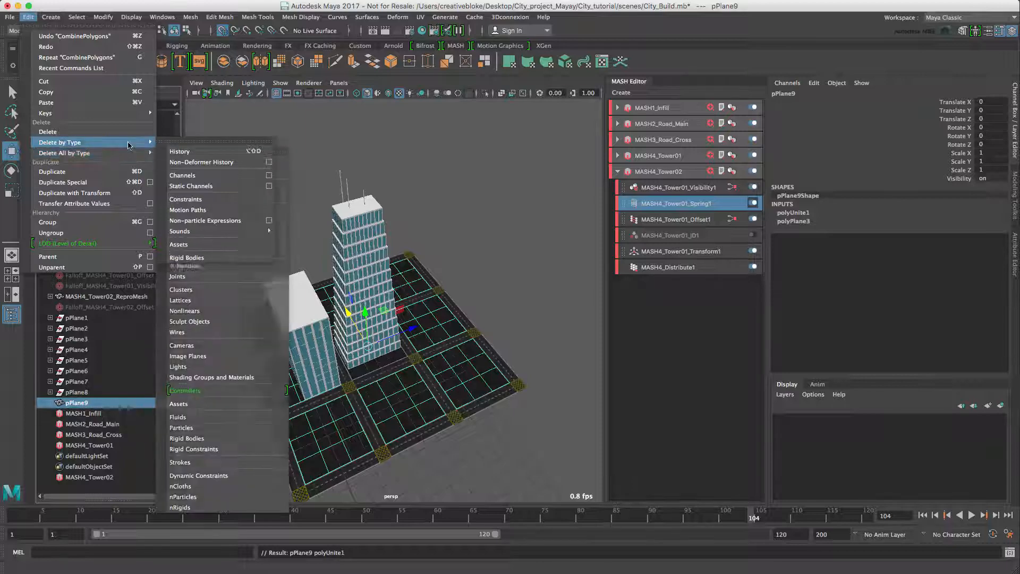
click(205, 150)
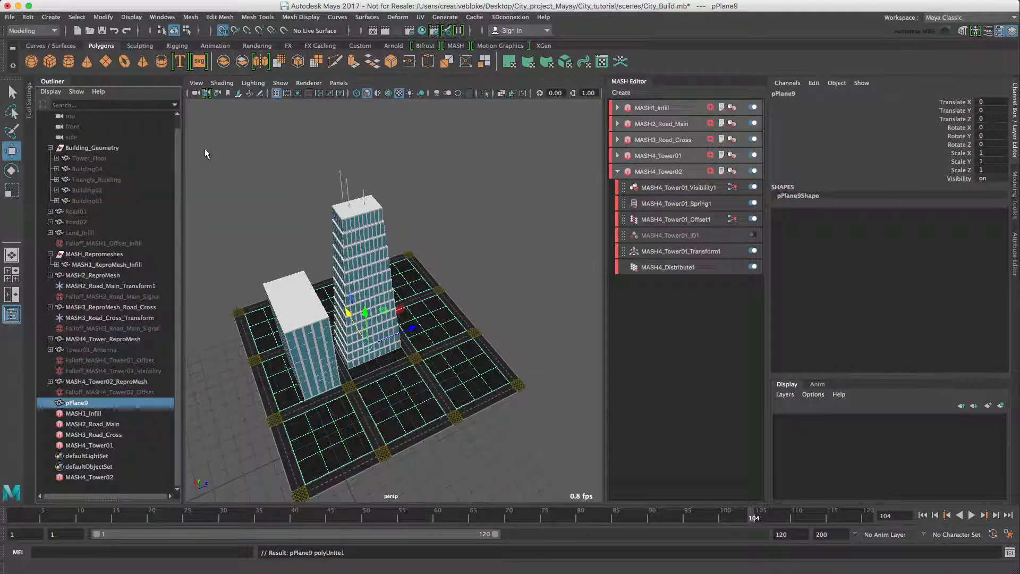
- Rename the combined plane mesh SmallBuildingGenerator
double_click(71, 404)
key(BackSpace)
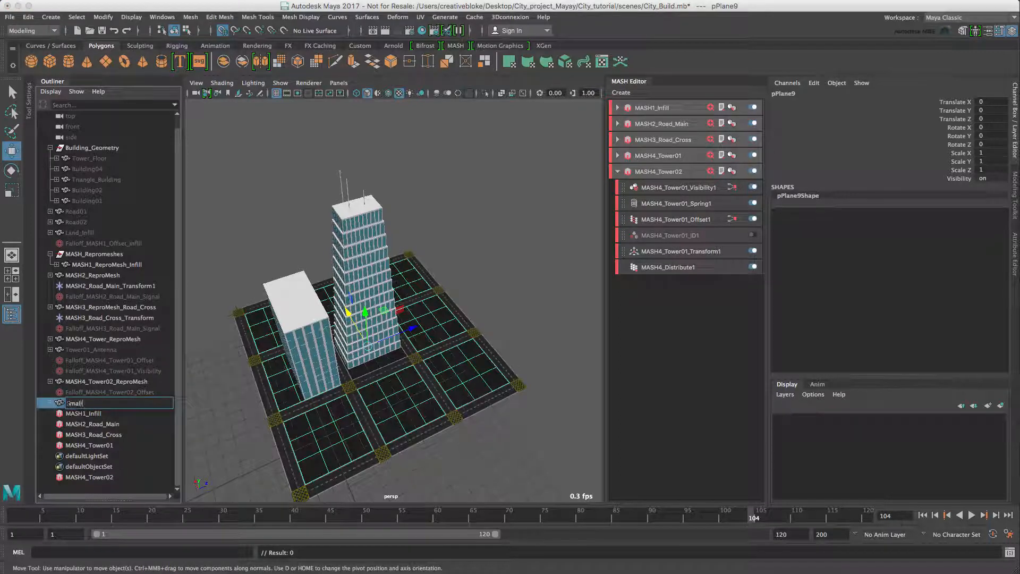
text(smallBuildingGEn)
key(BackSpace)
text(enerator)
key(Return)
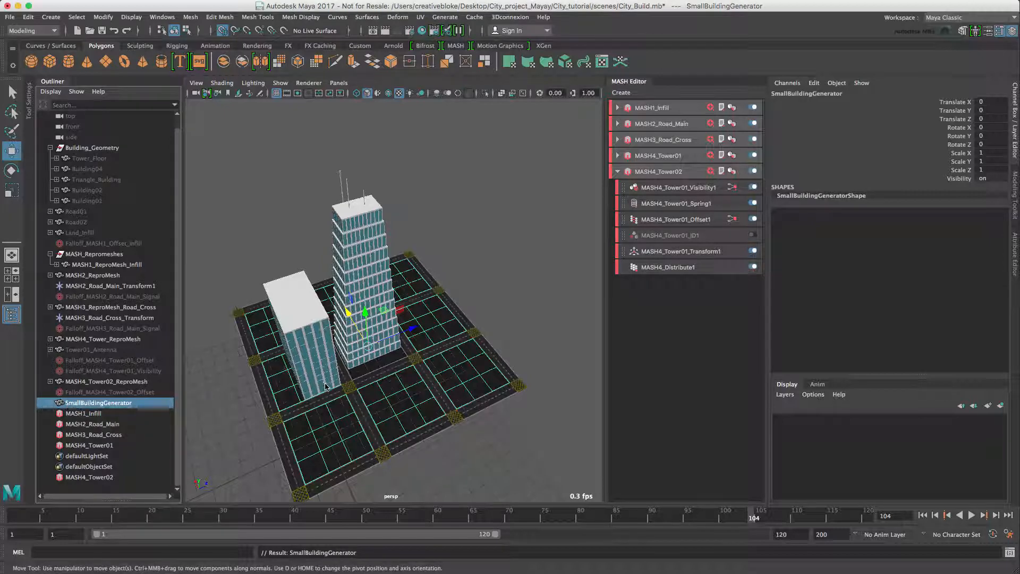
alt+drag(326, 386, 338, 335)
right_click(300, 297)
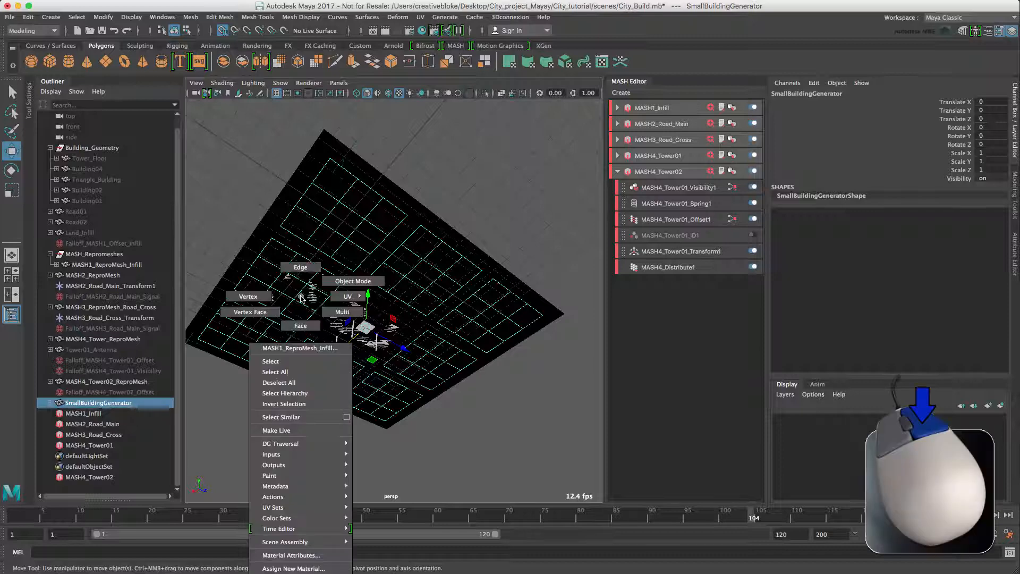
click(300, 325)
click(315, 299)
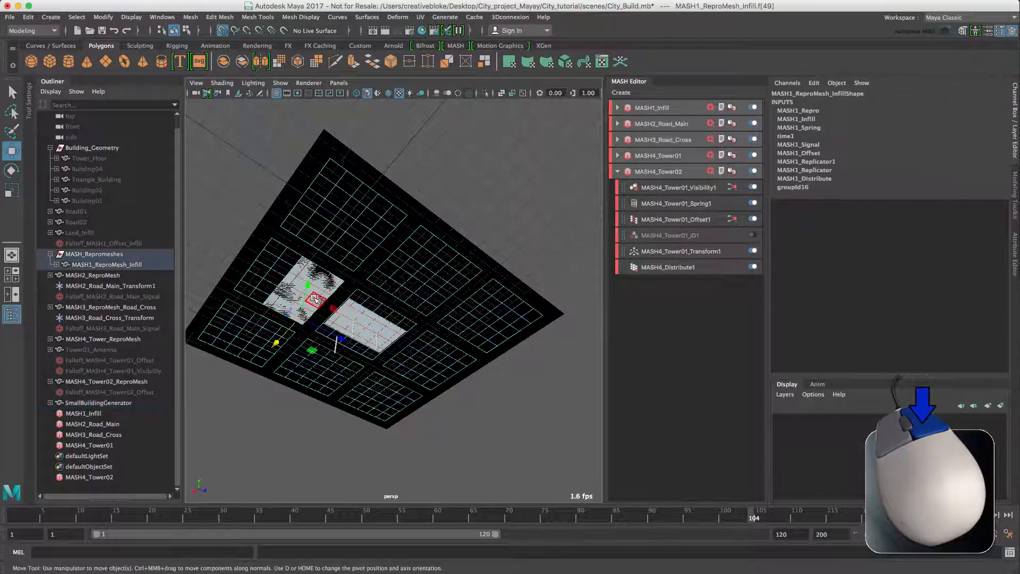
- Hide the MASH1_ReproMesh_Infill mesh that overlaps the generator planes
click(104, 403)
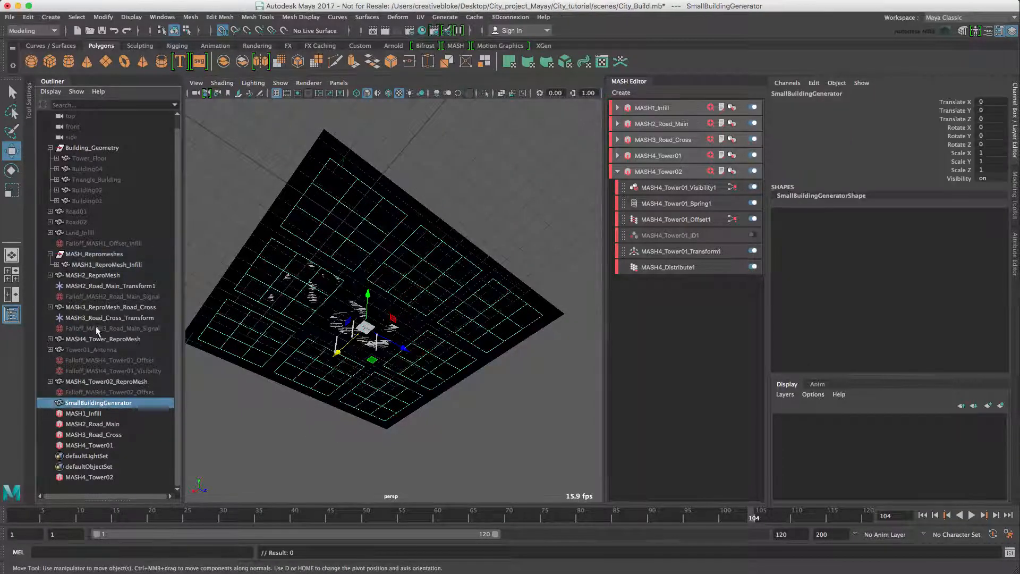
click(107, 265)
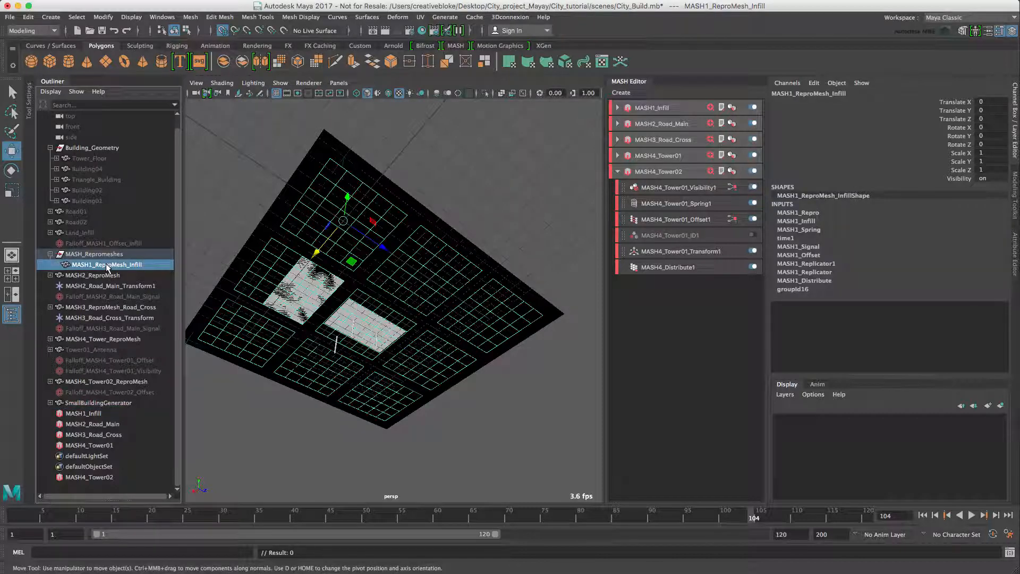
key(ctrl+h)
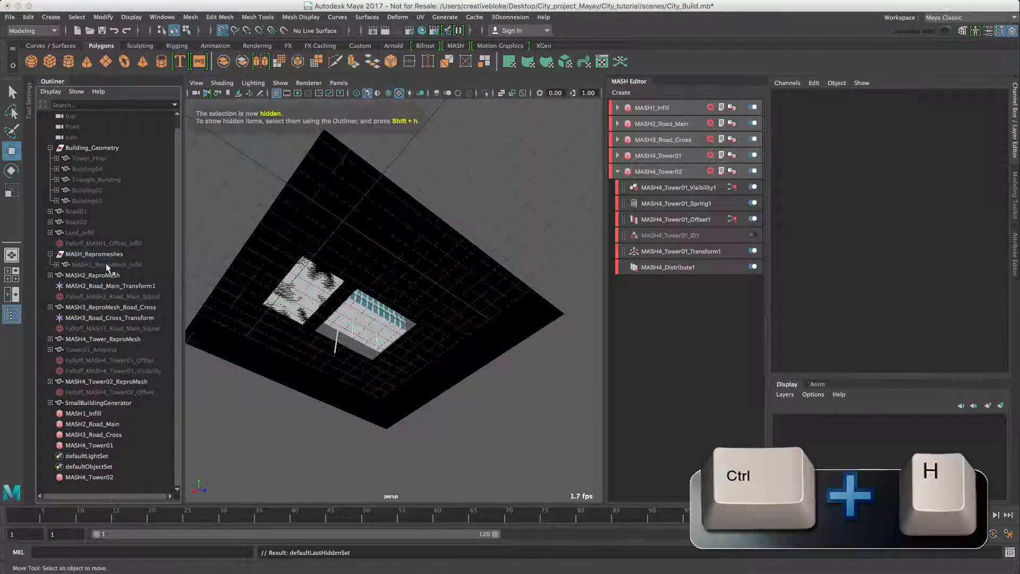
- Delete the six SmallBuildingGenerator faces, f[0:5], that lie beneath the shorter tower
click(109, 404)
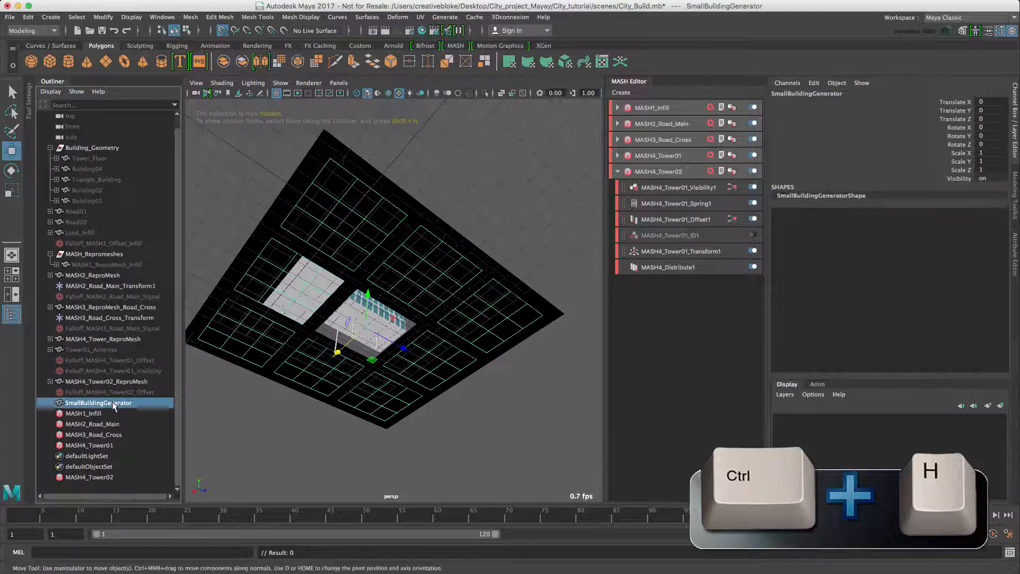
right_click(296, 296)
right_drag(296, 296, 293, 320)
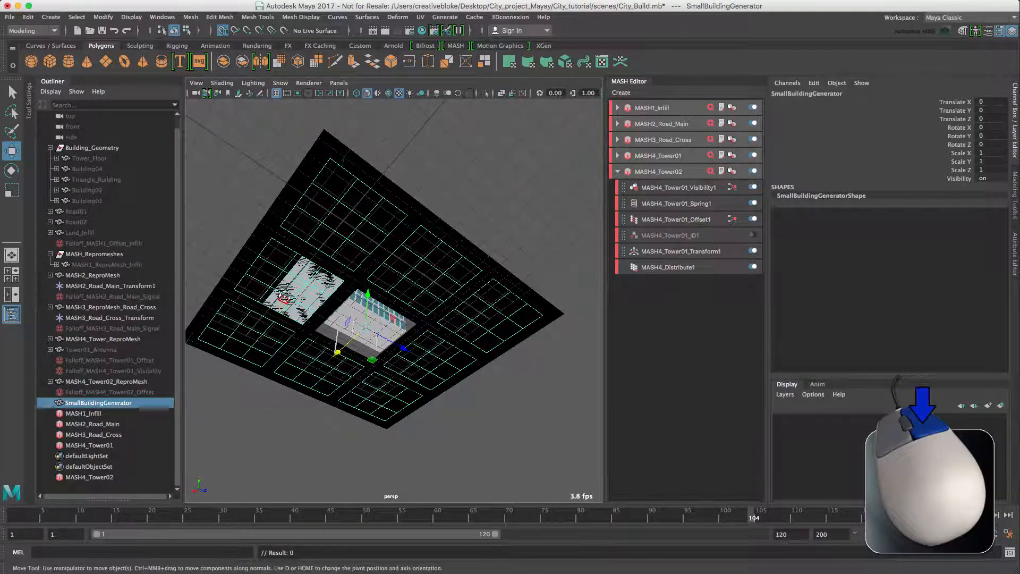
click(279, 301)
alt+drag(281, 301, 319, 296)
shift+click(298, 295)
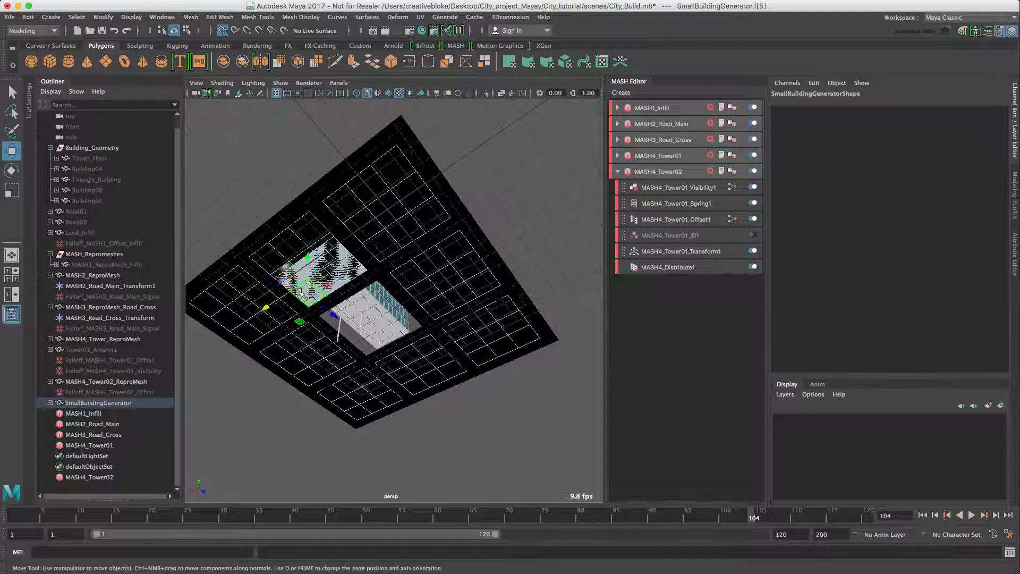
shift+click(299, 260)
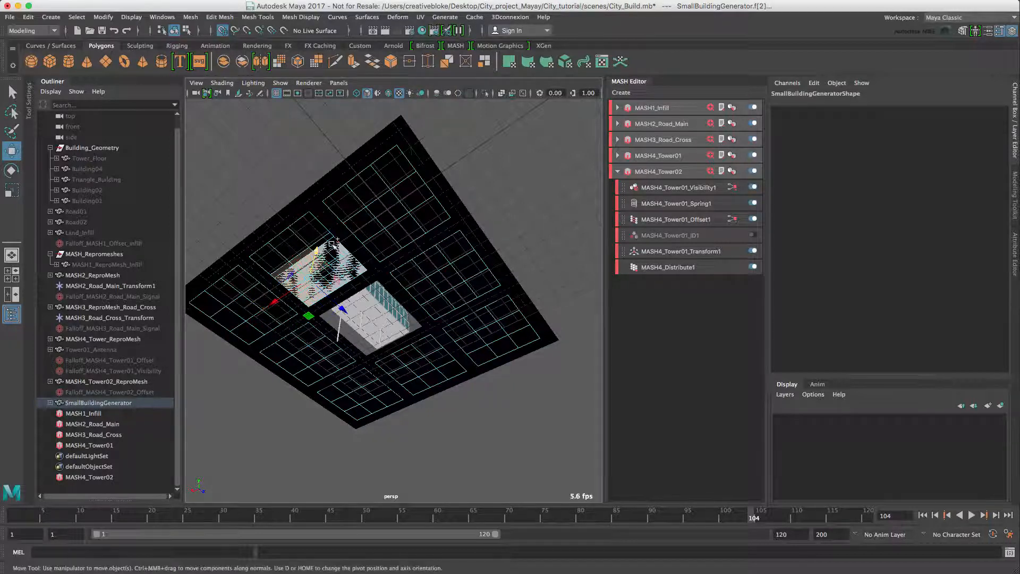
shift+click(355, 265)
shift+click(357, 268)
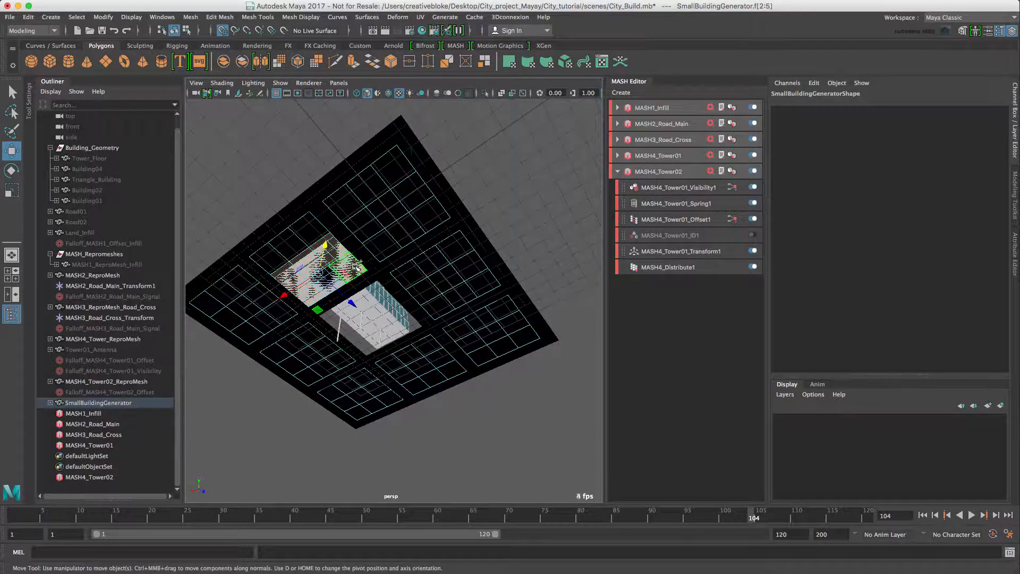
shift+click(340, 282)
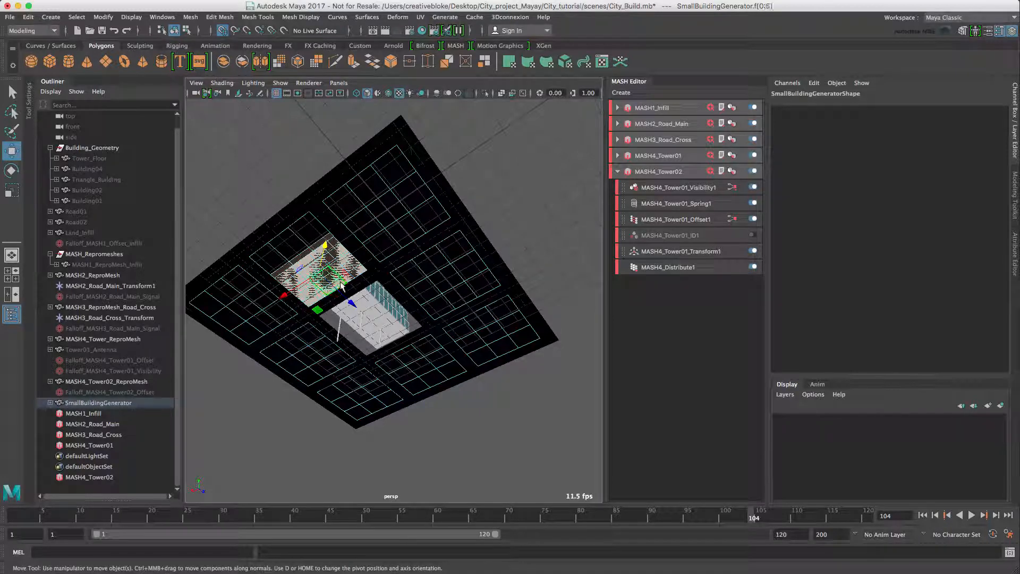
key(Delete)
alt+drag(340, 282, 401, 312)
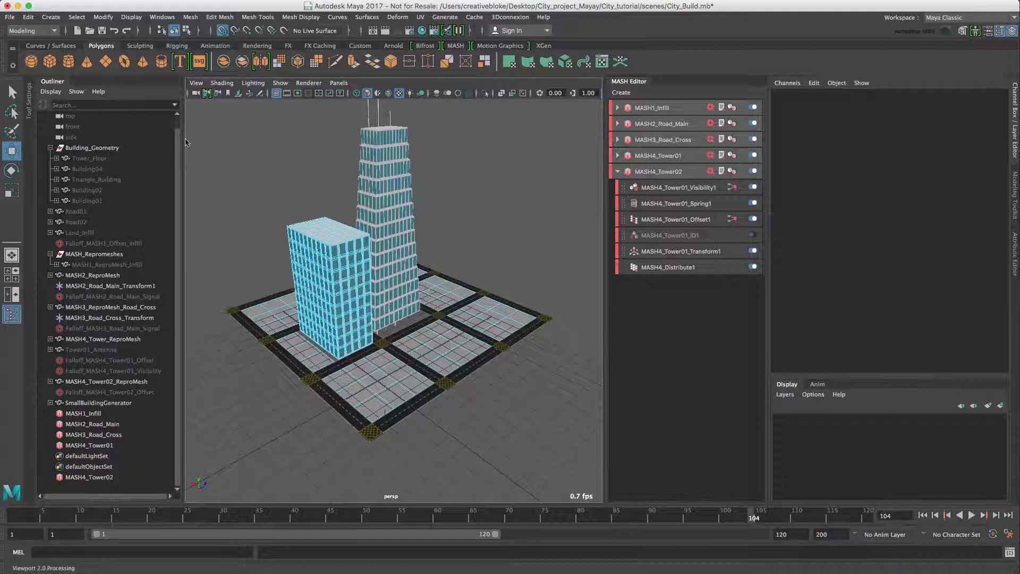
- Create a MASH network from Building01, Building02, Triangle_Building and Building04 in the Building_Geometry group
click(94, 201)
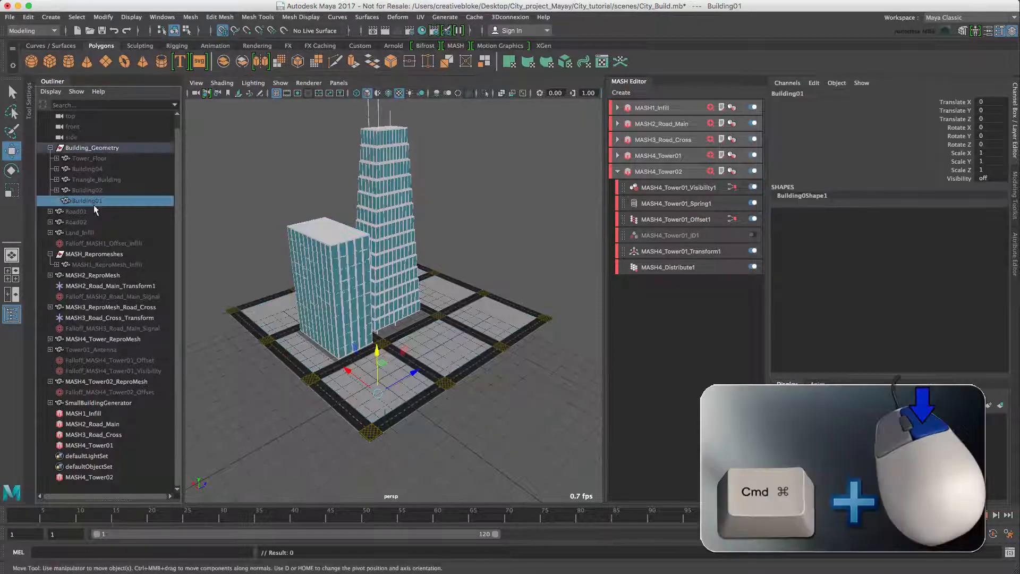
super+click(96, 191)
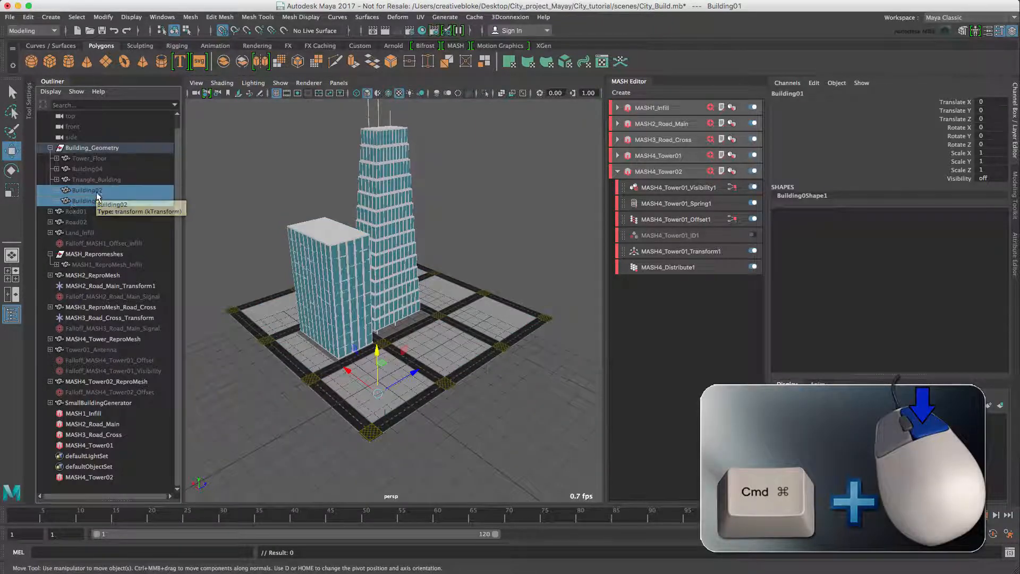
shift+click(89, 170)
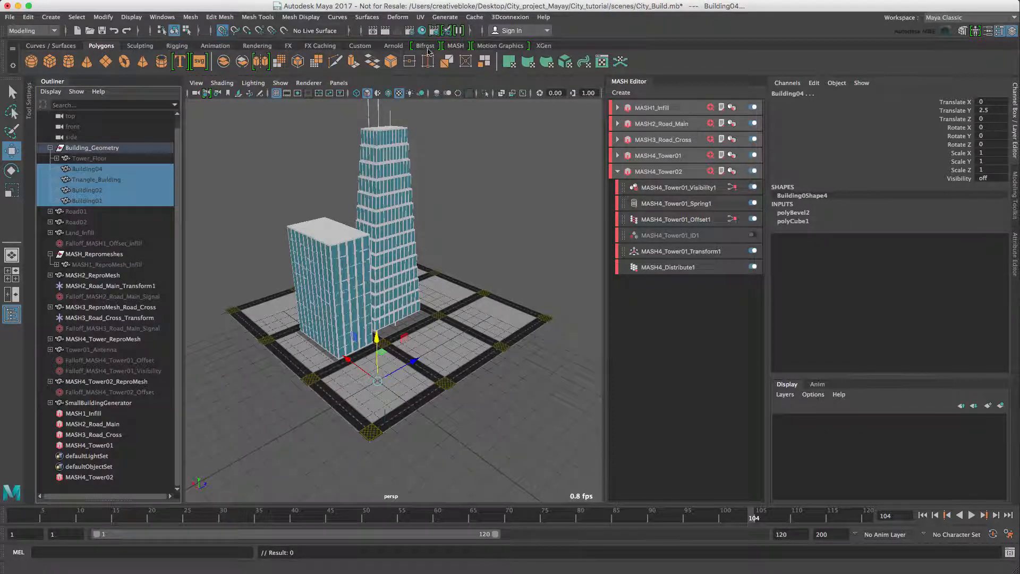
click(456, 47)
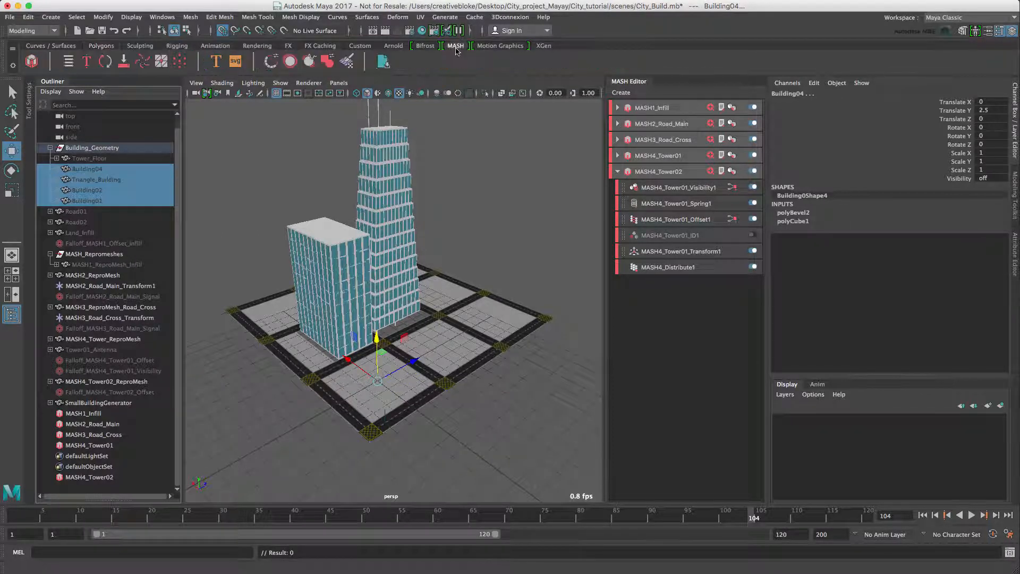
click(31, 62)
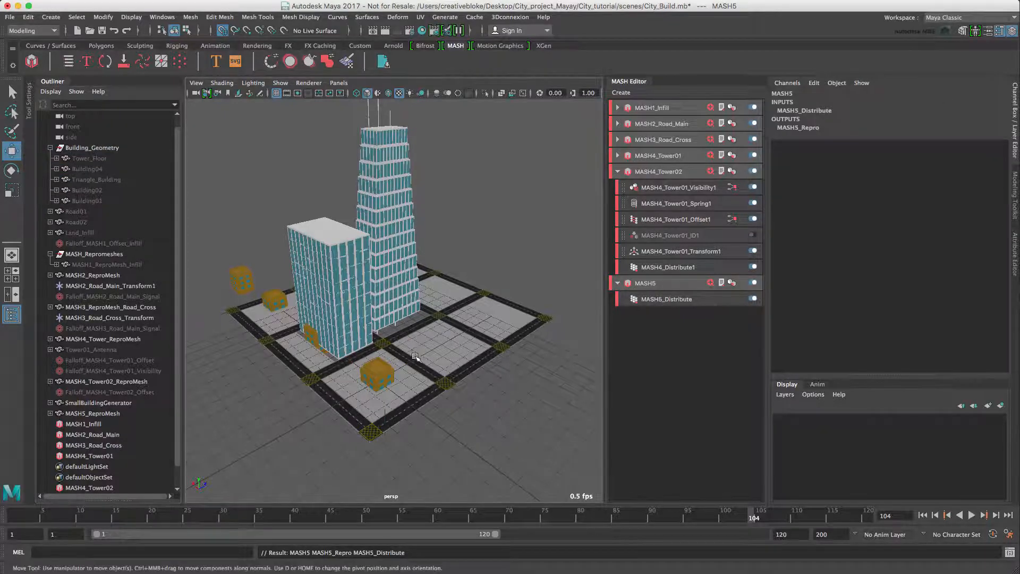
alt+drag(417, 360, 408, 358)
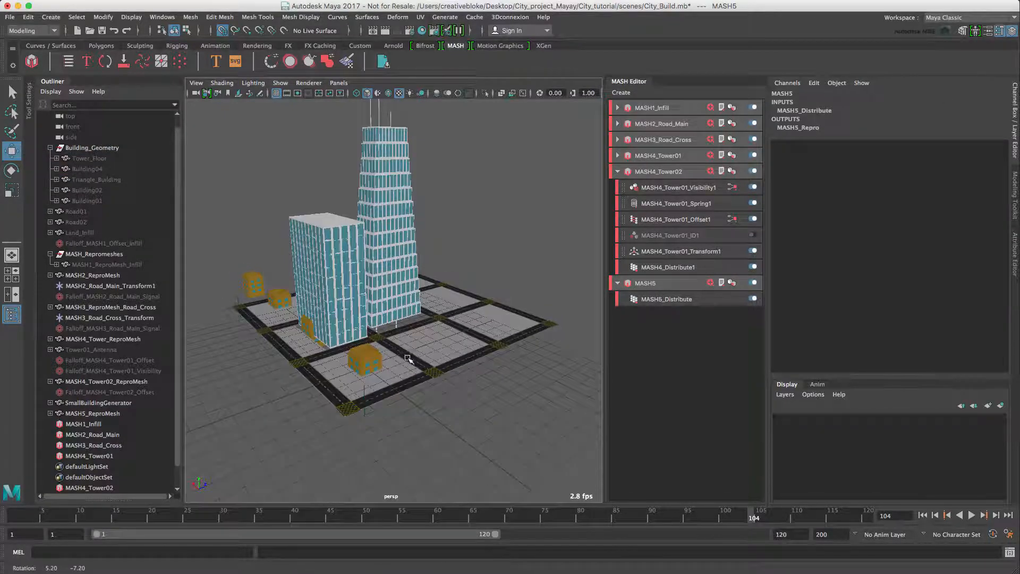
- Set the distribution type of the MASH5_Distribute node to Mesh and expand its mesh settings
double_click(676, 301)
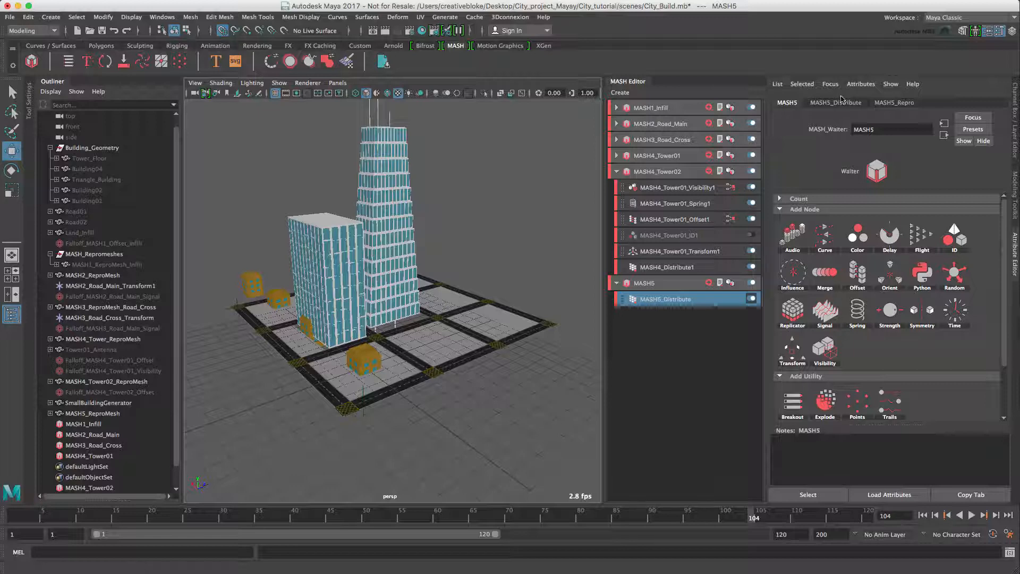
click(836, 102)
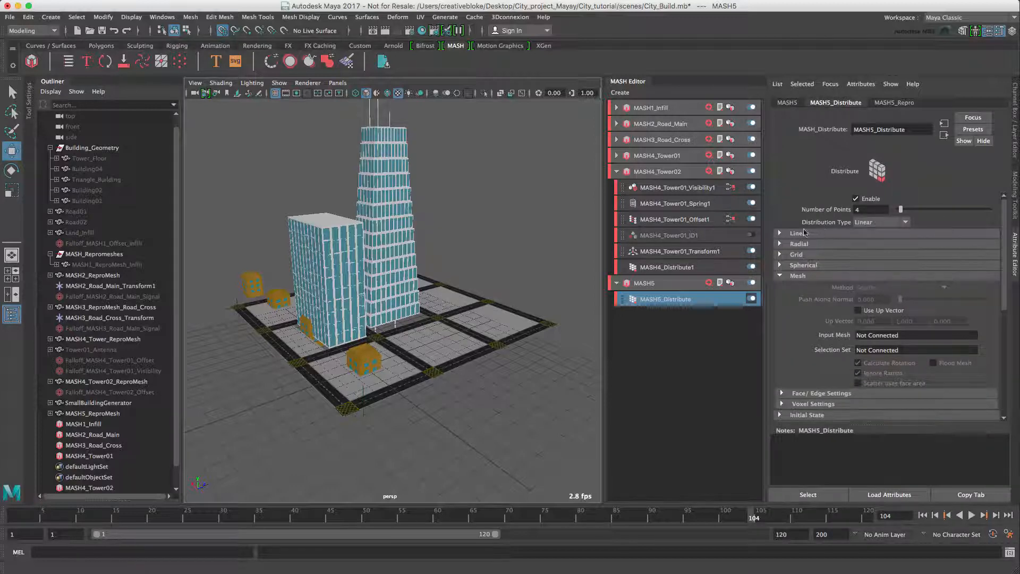
click(780, 276)
click(863, 227)
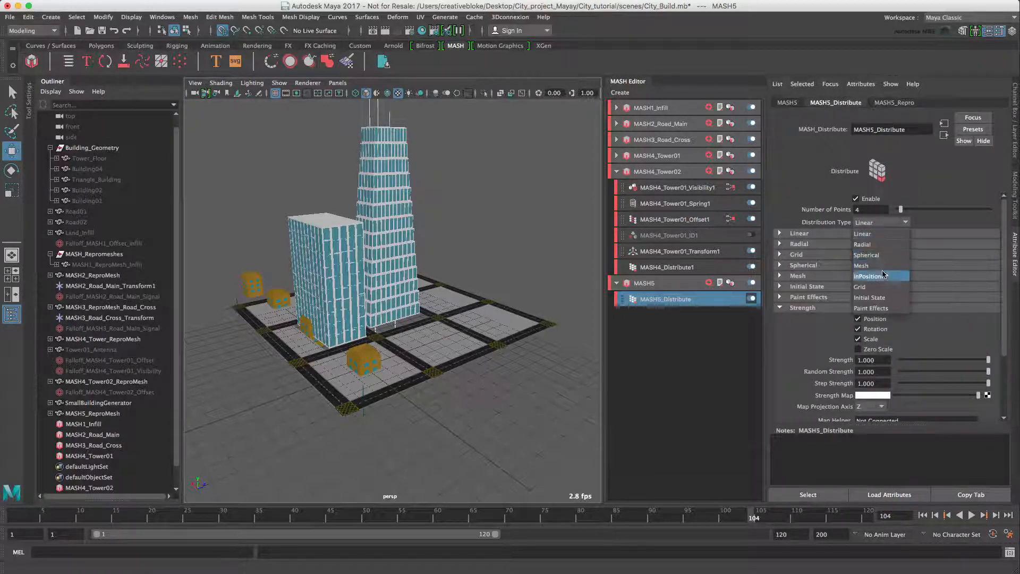
click(883, 271)
click(779, 277)
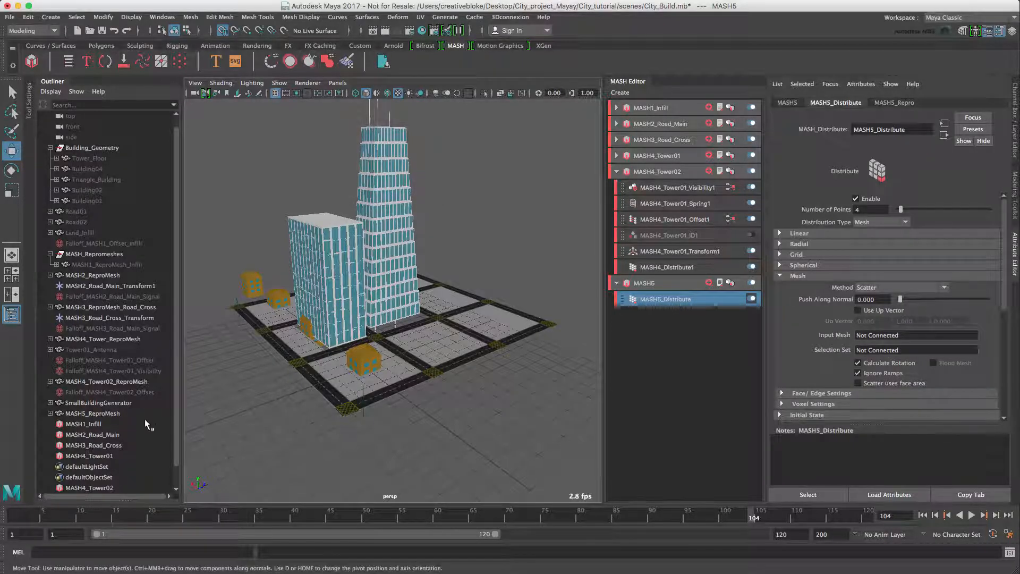
- Connect SmallBuildingGenerator as the input mesh of the MASH5_Distribute node
click(109, 403)
click(683, 300)
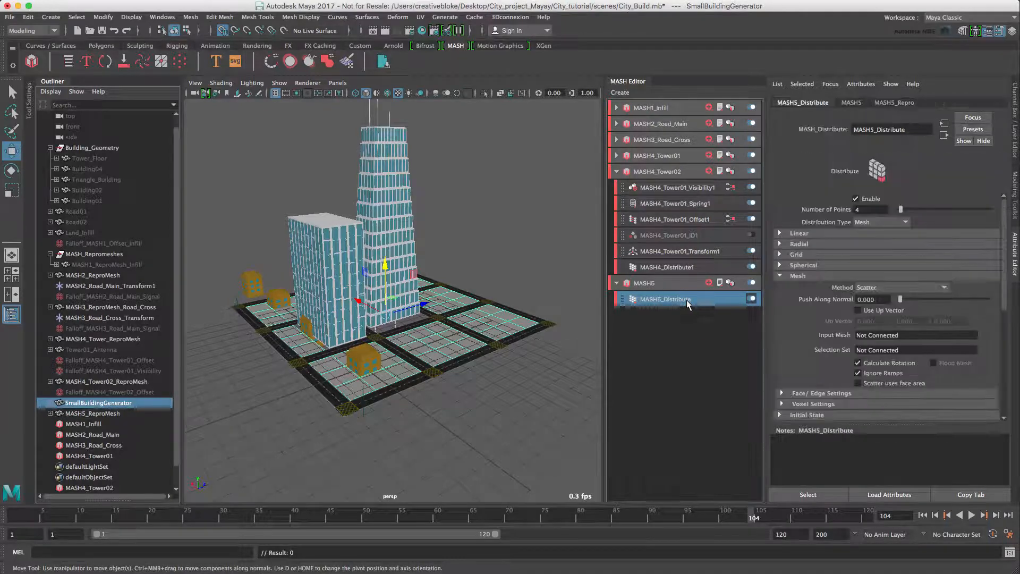
click(890, 337)
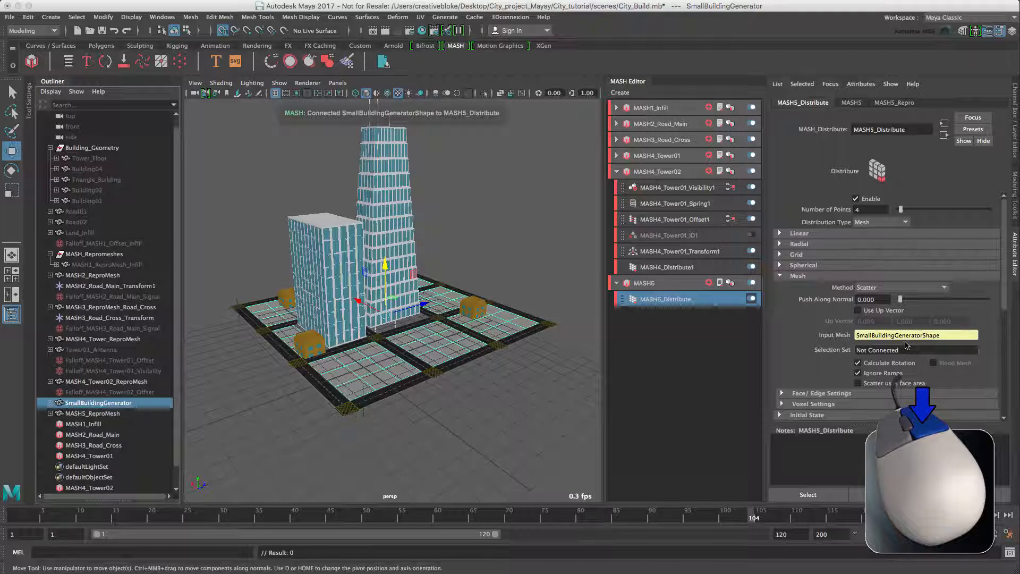
- Distribute the buildings by the Face Centre method and enable Flood Mesh so they fill every generator face
click(903, 287)
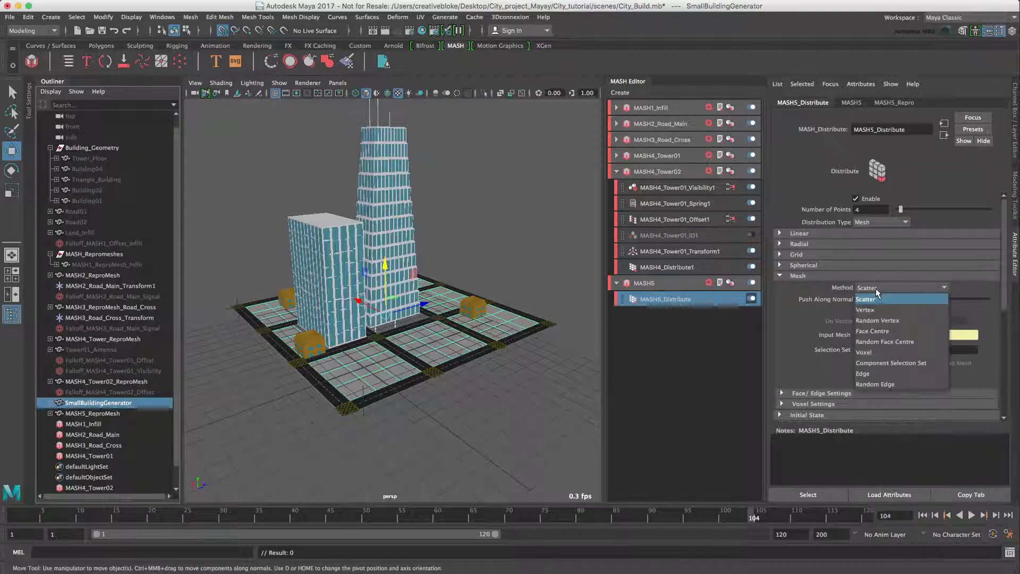
click(944, 329)
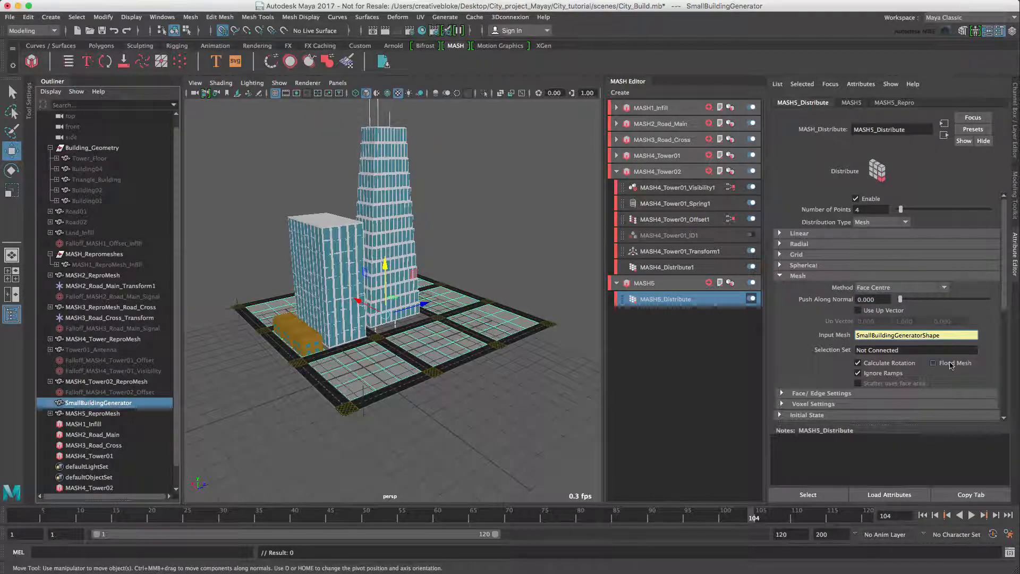
click(951, 364)
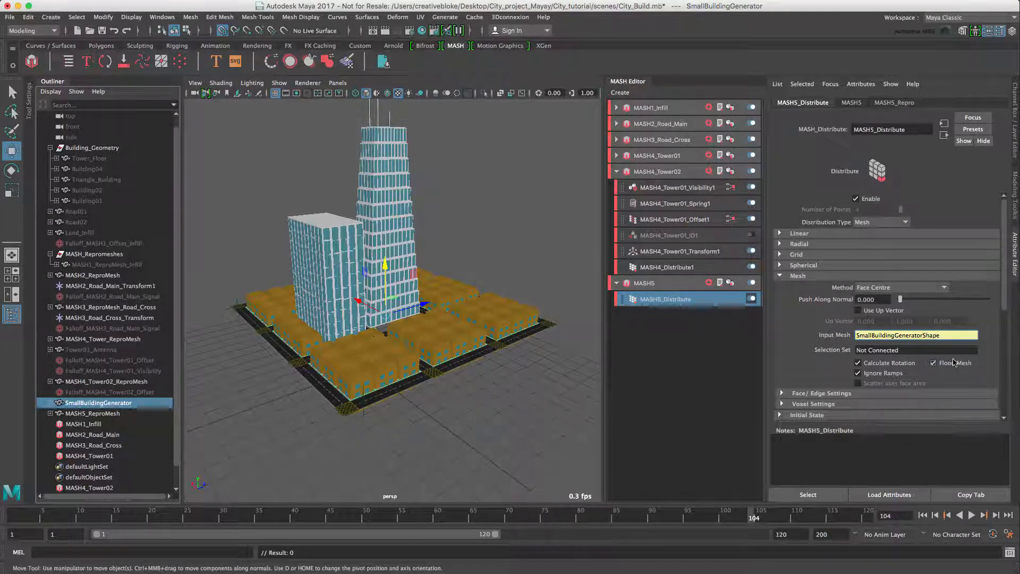
alt+drag(526, 353, 505, 365)
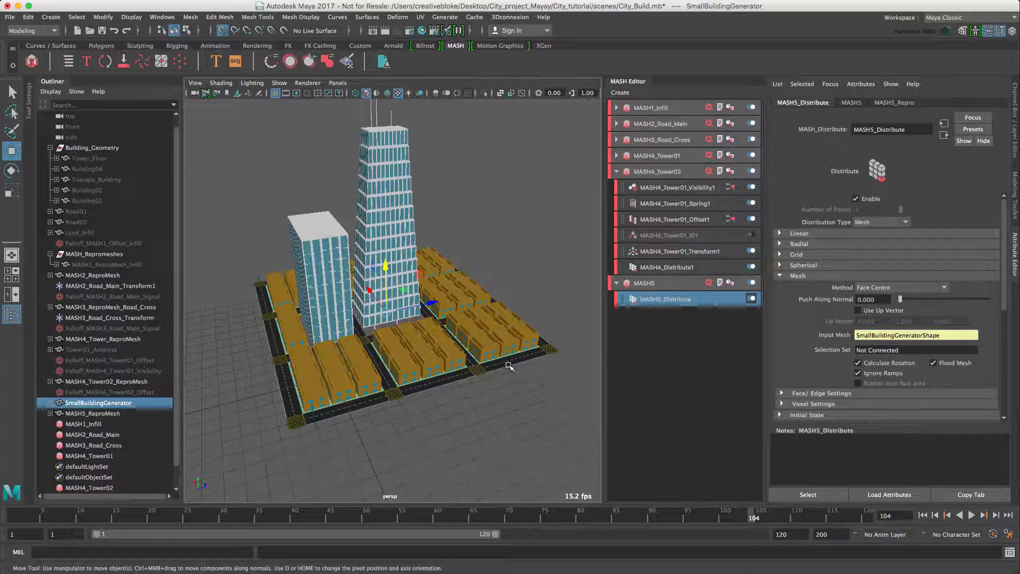
- Add an ID node to the MASH5 network to vary the buildings, and display its settings
click(657, 281)
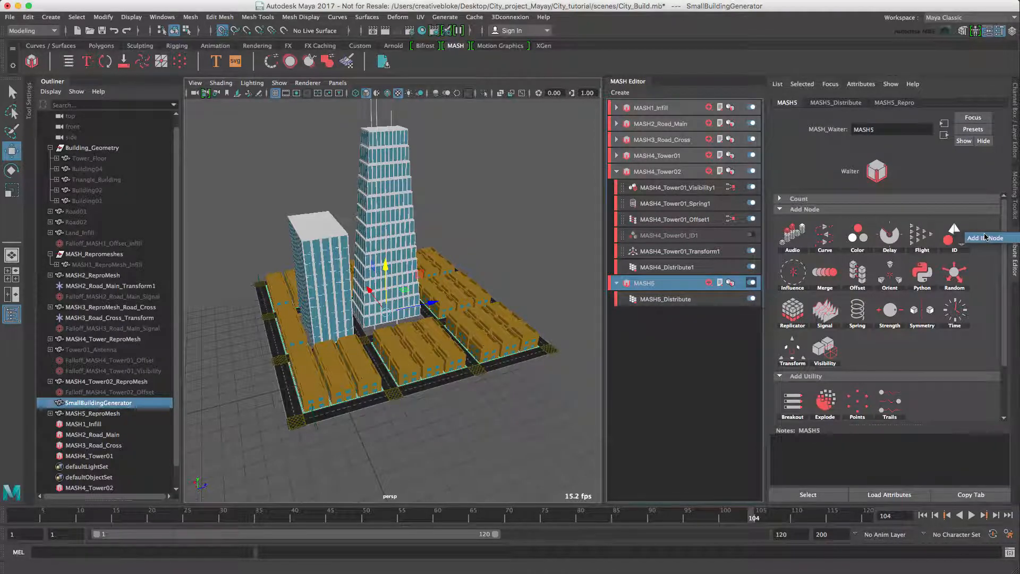
click(984, 238)
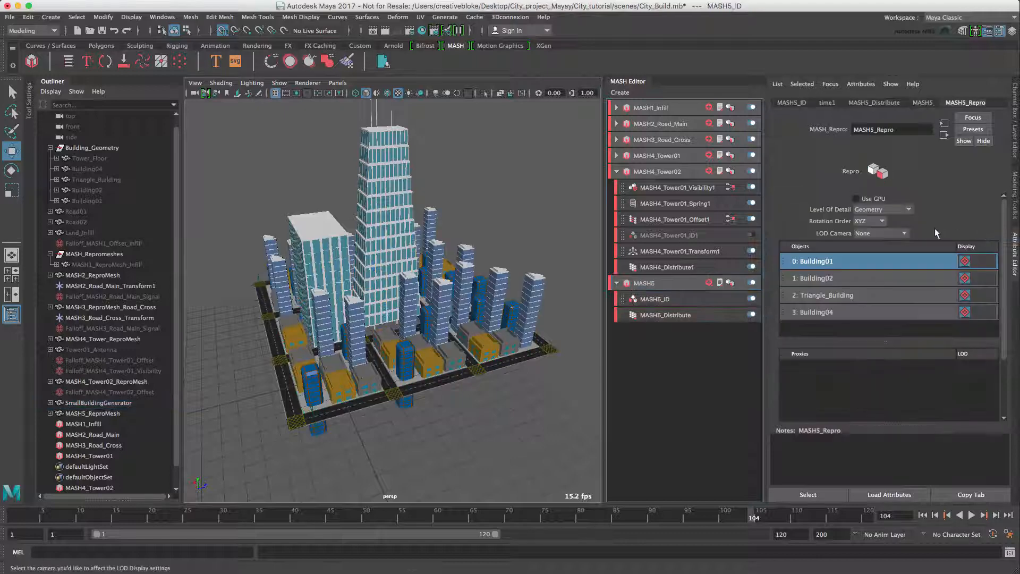
click(657, 299)
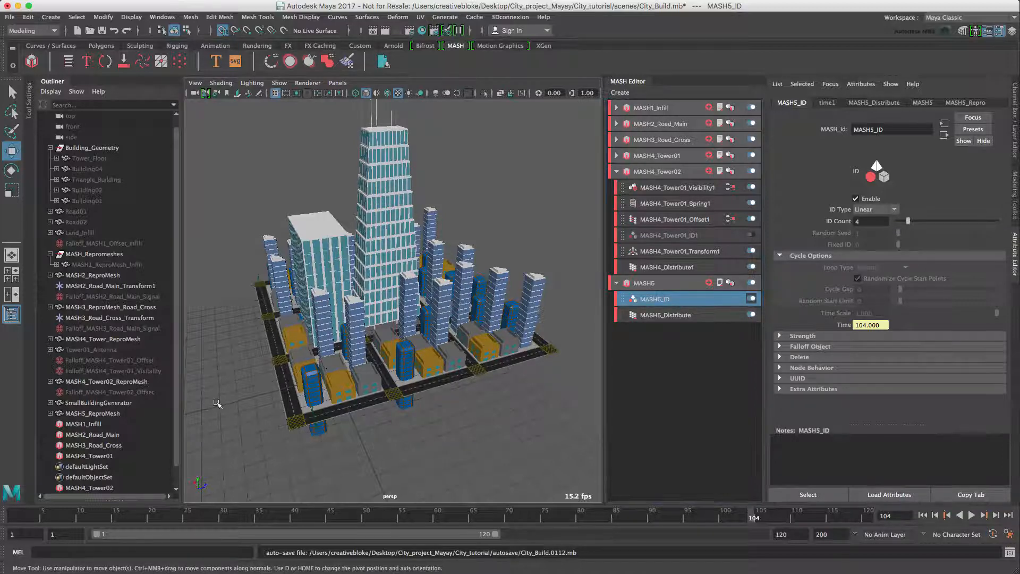
alt+drag(218, 404, 303, 382)
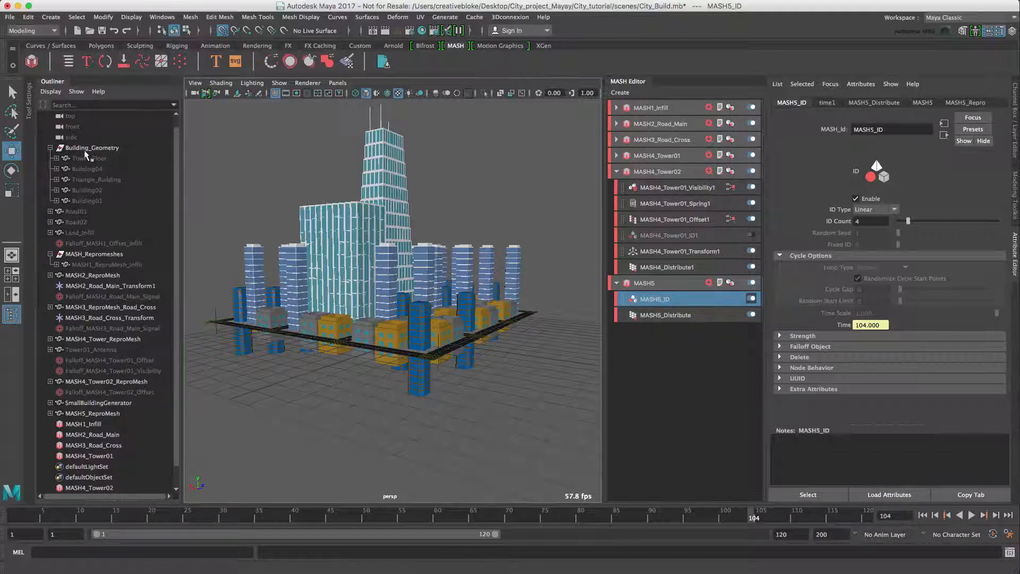
- Put Building01, Building02 and Building04 each into its own separate group inside Building_Geometry
click(90, 200)
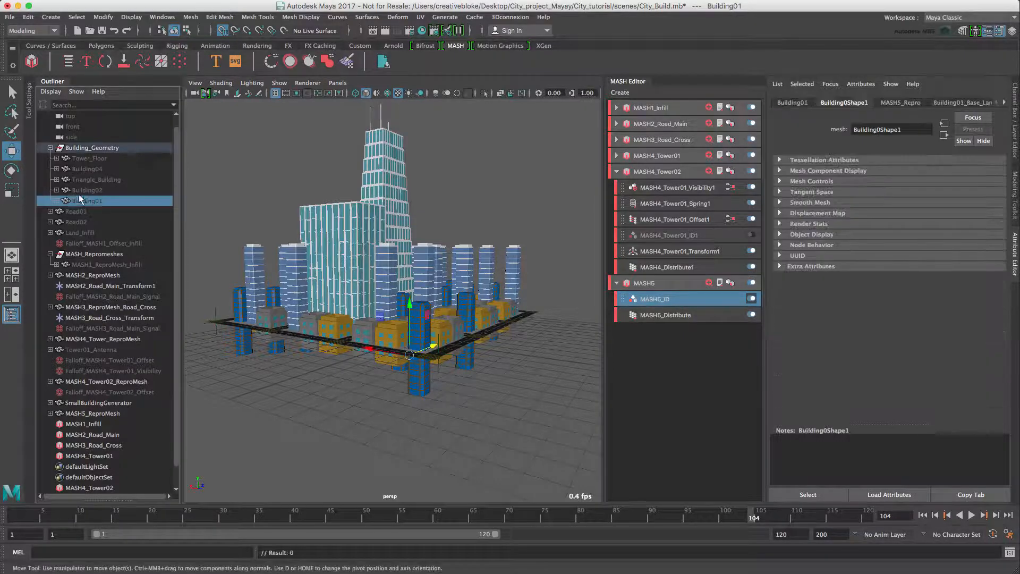
shift+click(88, 194)
ctrl+click(87, 168)
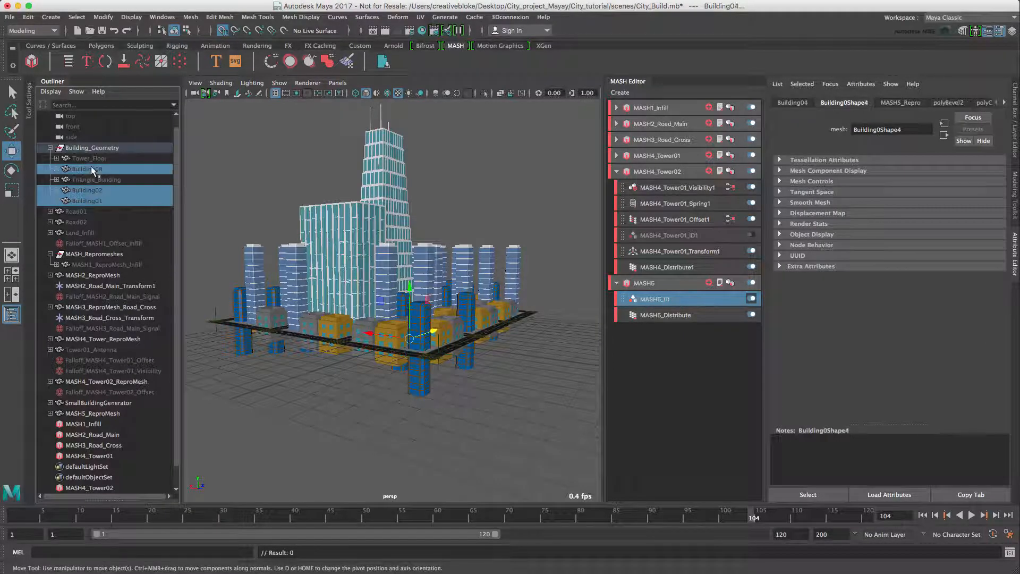
mouse_move(398, 260)
alt+mouse_down()
mouse_move(386, 249)
mouse_move(395, 270)
alt+mouse_up()
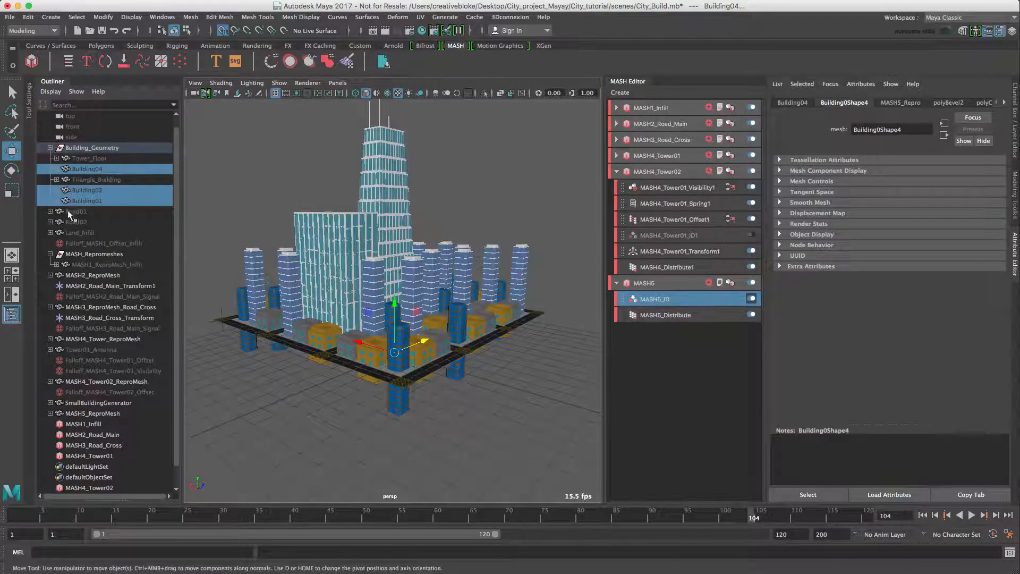
click(79, 202)
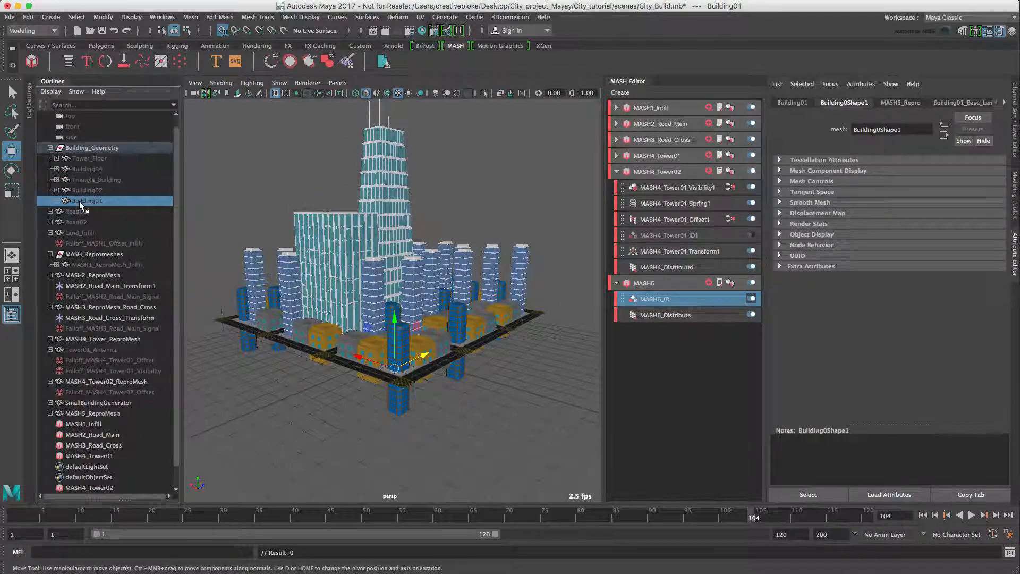
key(ctrl+g)
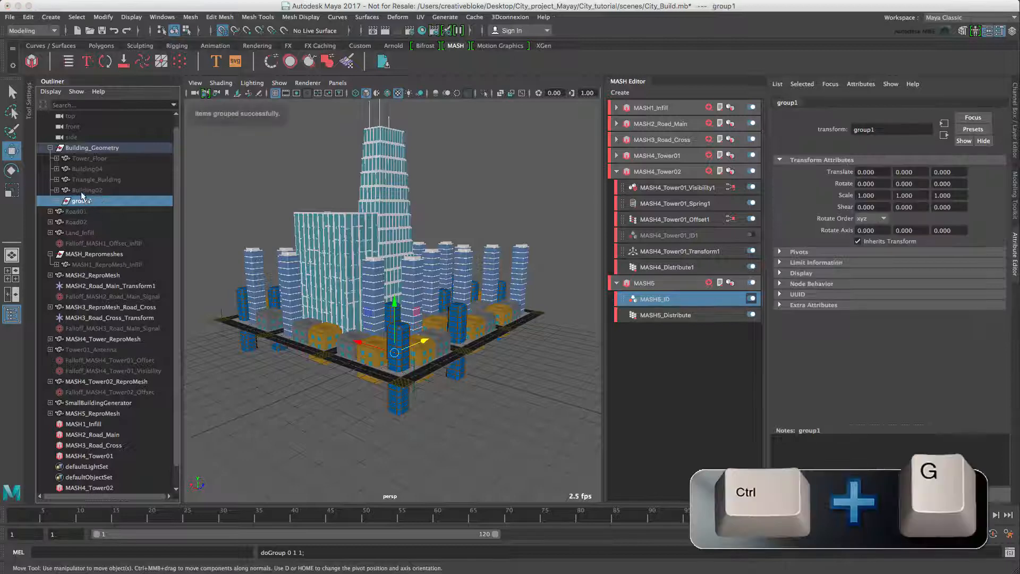
key(ctrl+g)
click(86, 167)
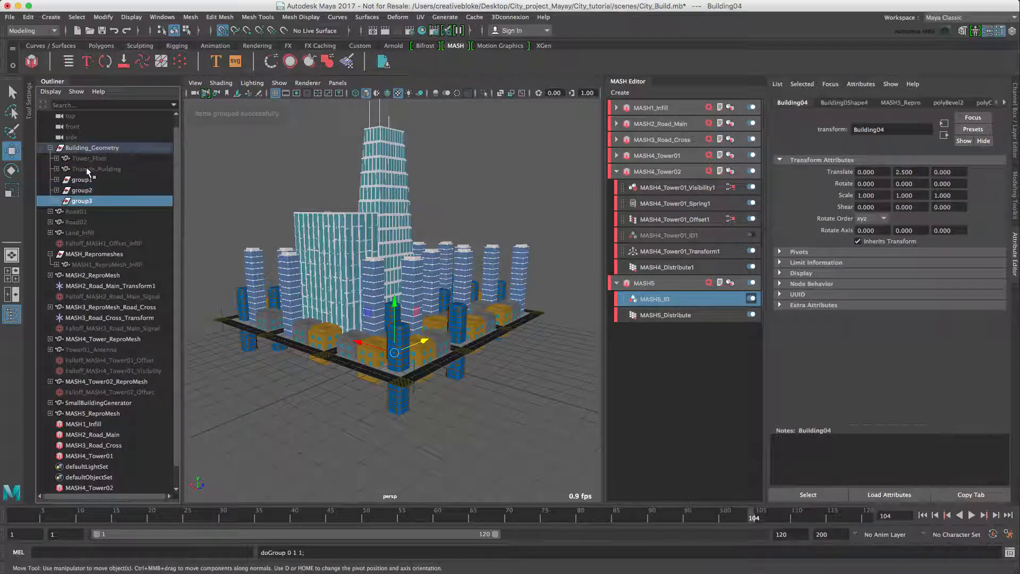
key(ctrl+g)
- Rename the group containing Building01 as BG01G and expand it in the hierarchy
click(84, 181)
double_click(84, 182)
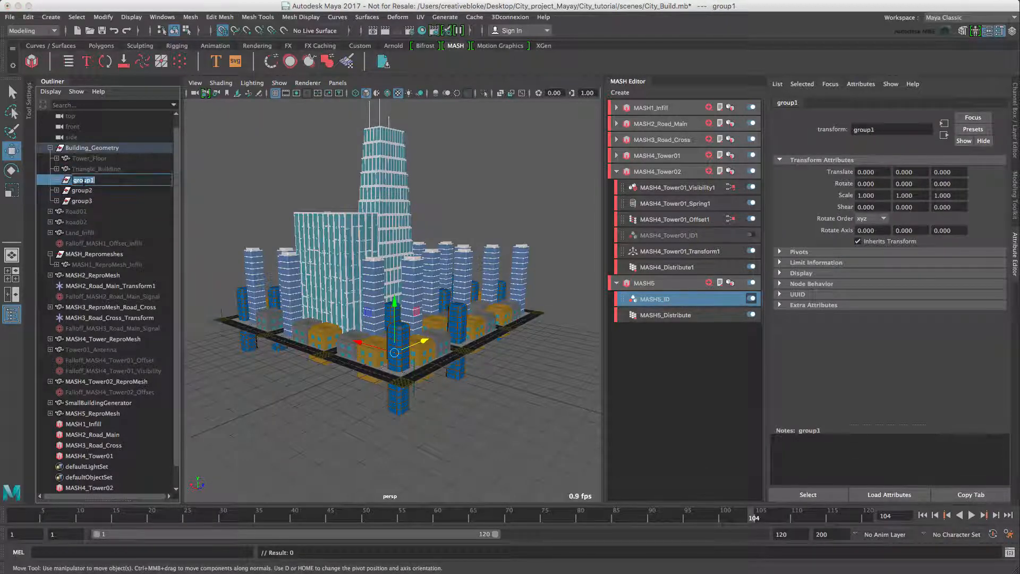
text(BG01G)
key(Return)
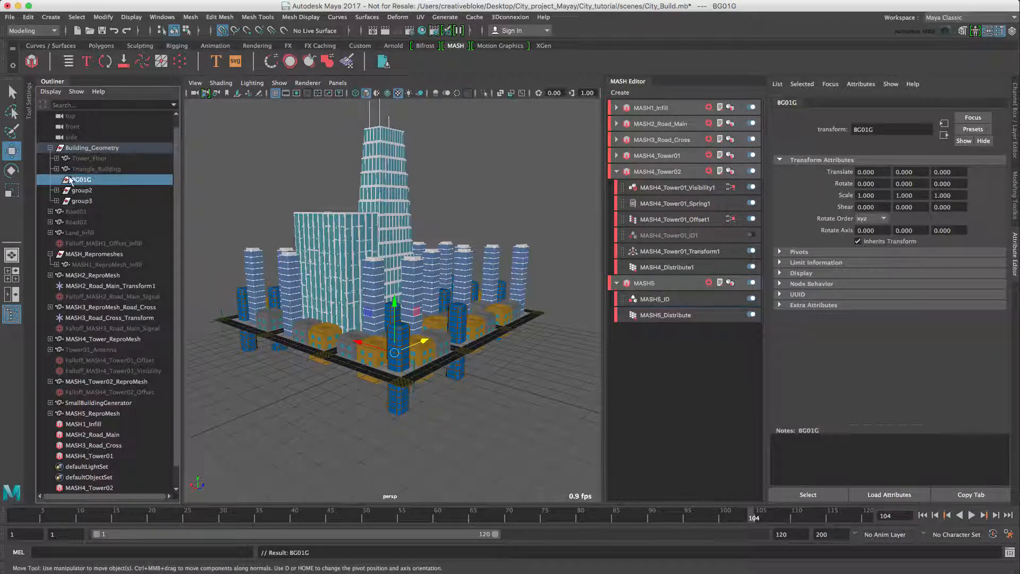
click(57, 179)
- Rename the group containing Building02 as BG02G and the one containing Building04 as BG04G
double_click(79, 201)
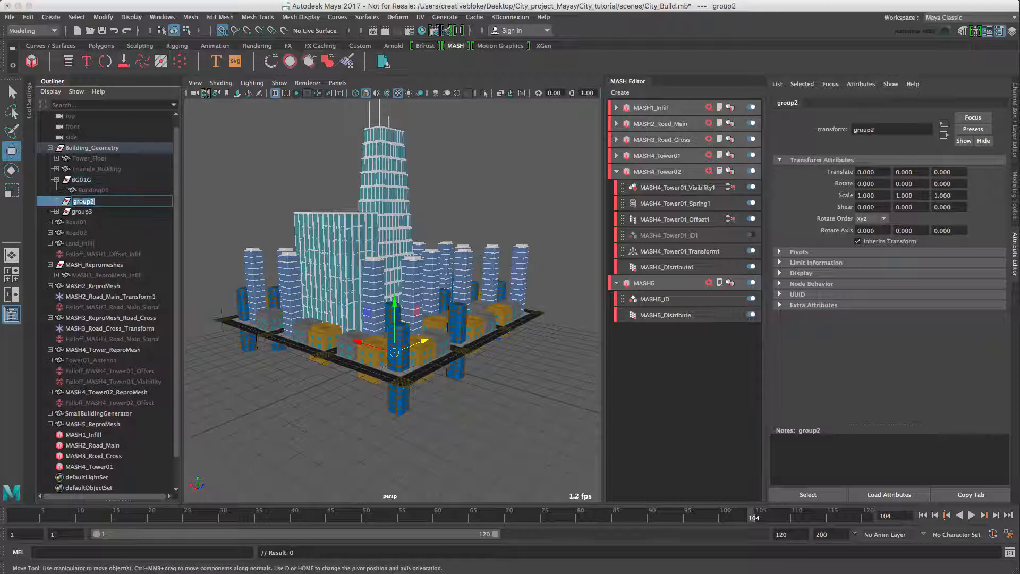
text(BG02G)
key(Return)
click(79, 212)
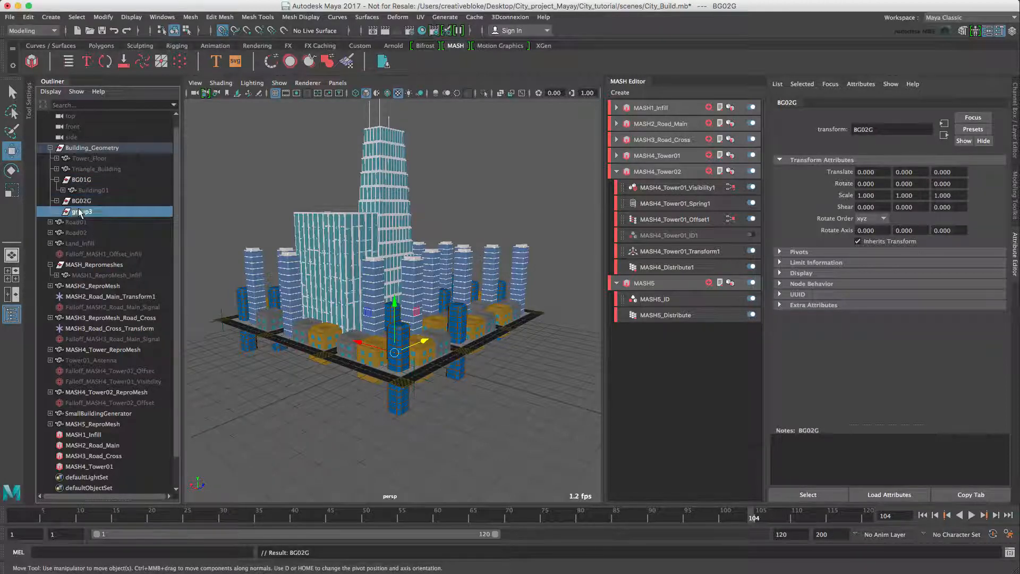
double_click(79, 212)
text(BG04G)
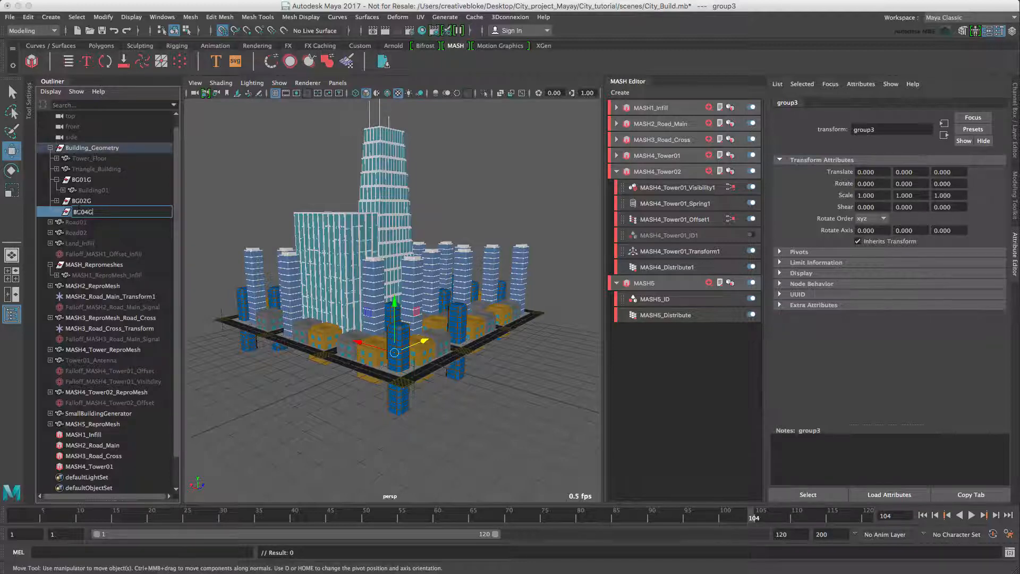
key(Return)
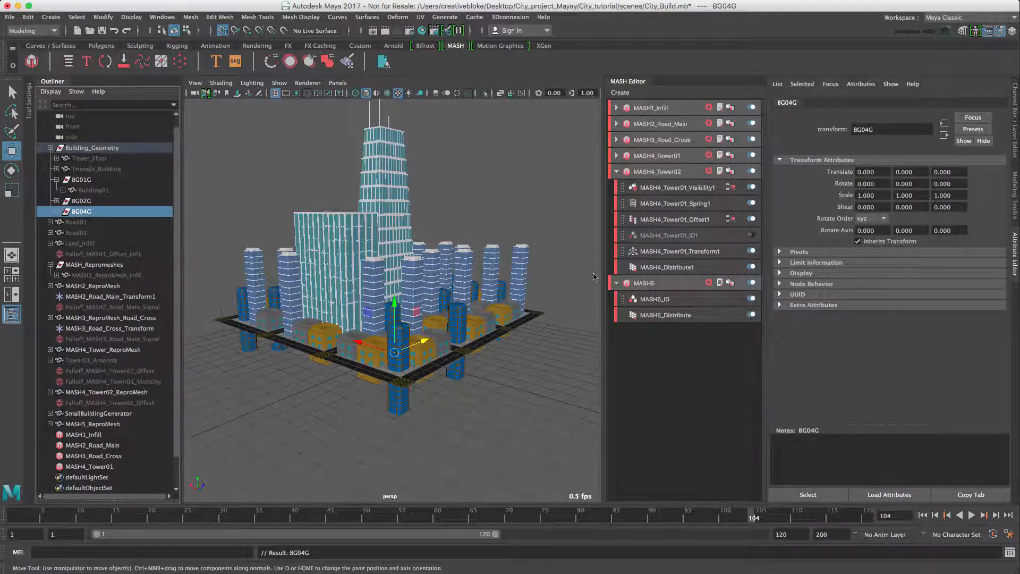
- Rename the MASH5 network as MASH5_Buildings
click(657, 284)
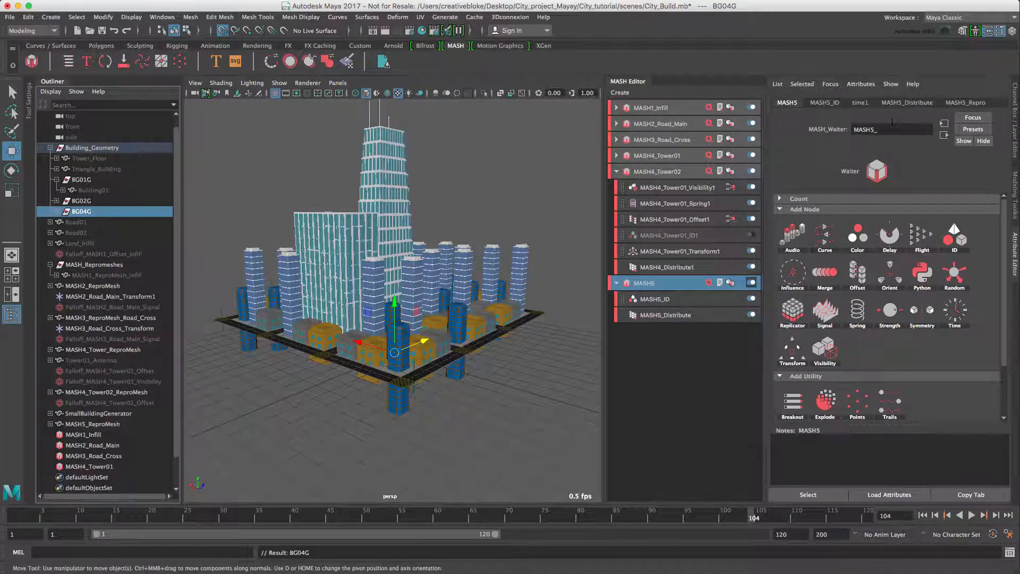
text(Buildings)
key(Return)
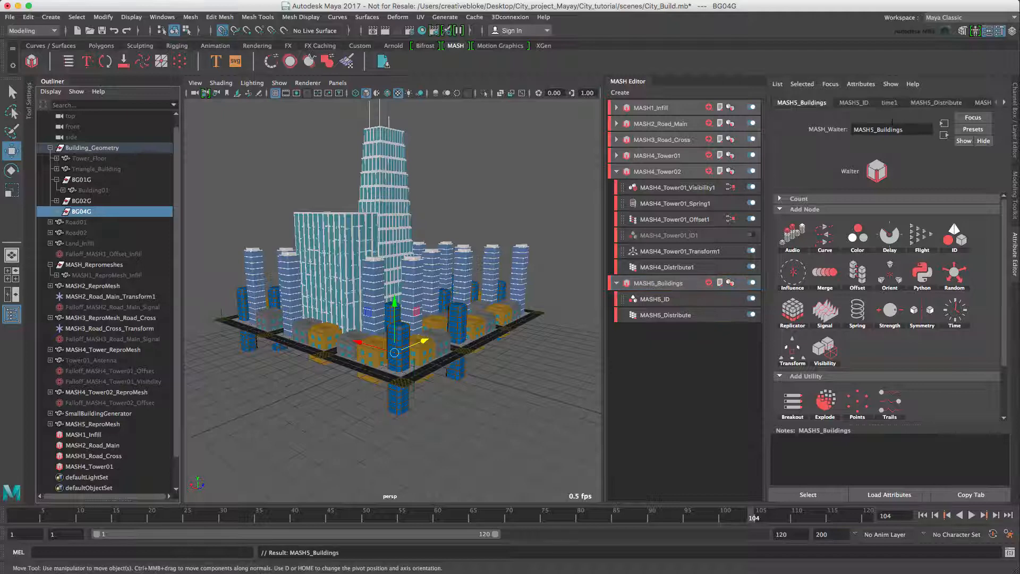
- Rename the MASH5_ID node as MASH5_ID_Buildings and the MASH5_Distribute node as MASH5_Distribute_Buildings
click(672, 306)
click(903, 130)
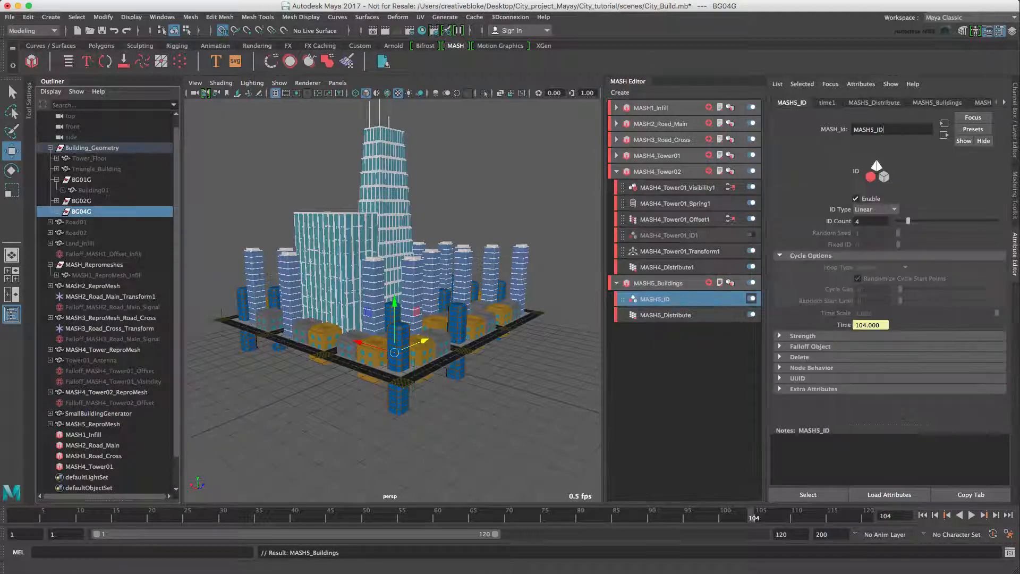
text(_Buildings)
key(Return)
click(665, 314)
click(914, 130)
text(_Buildings)
key(Return)
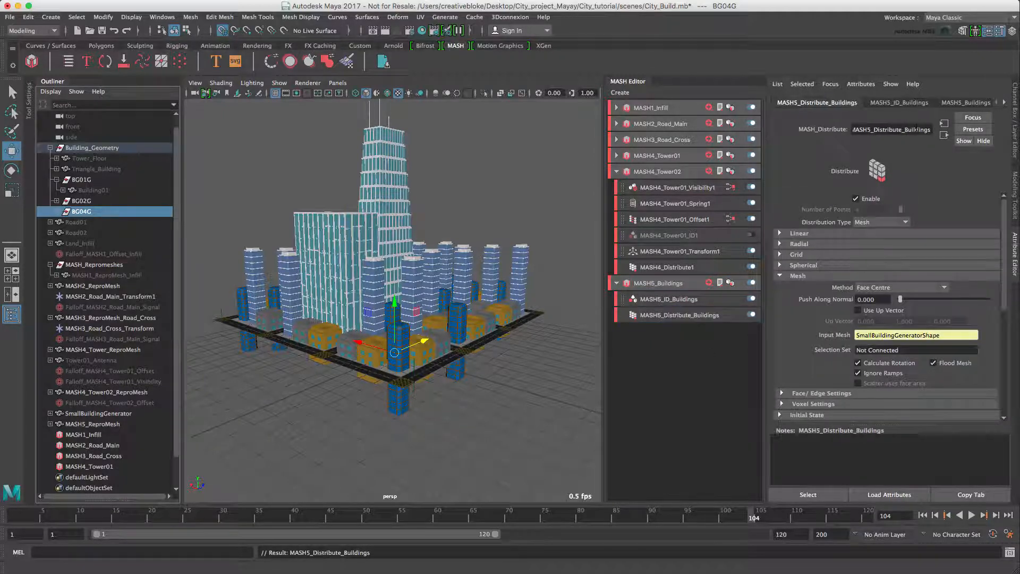
- Remove Building01, Building02 and Building04 from the MASH5_Repro object list, keeping only Triangle_Building
click(730, 284)
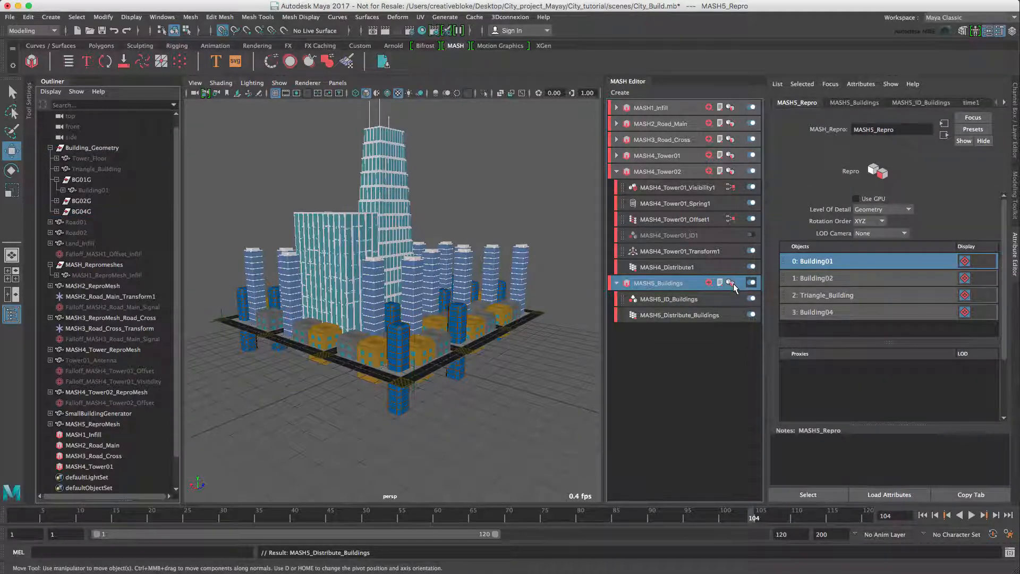
shift+click(856, 274)
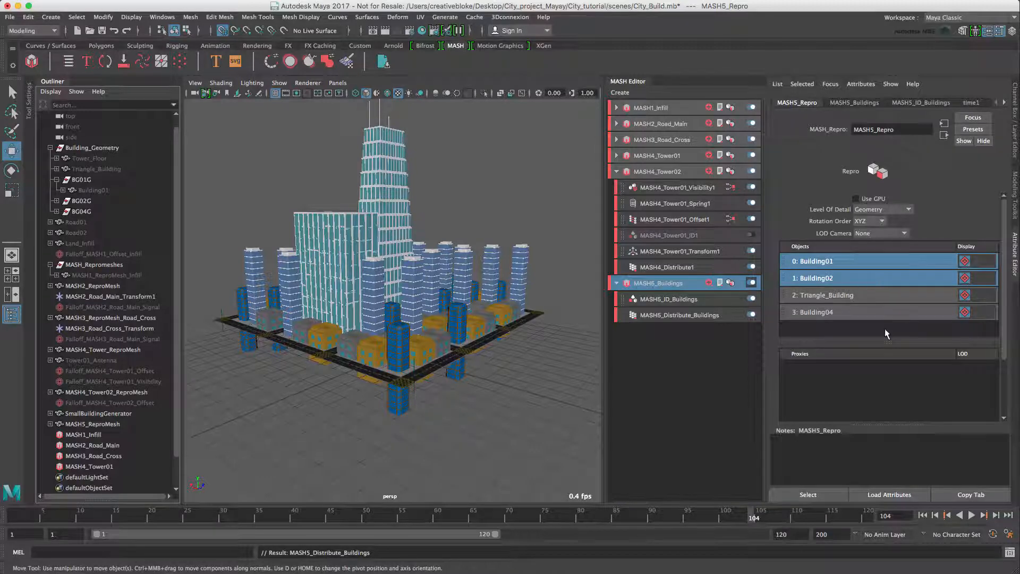
right_drag(860, 314, 884, 308)
click(685, 286)
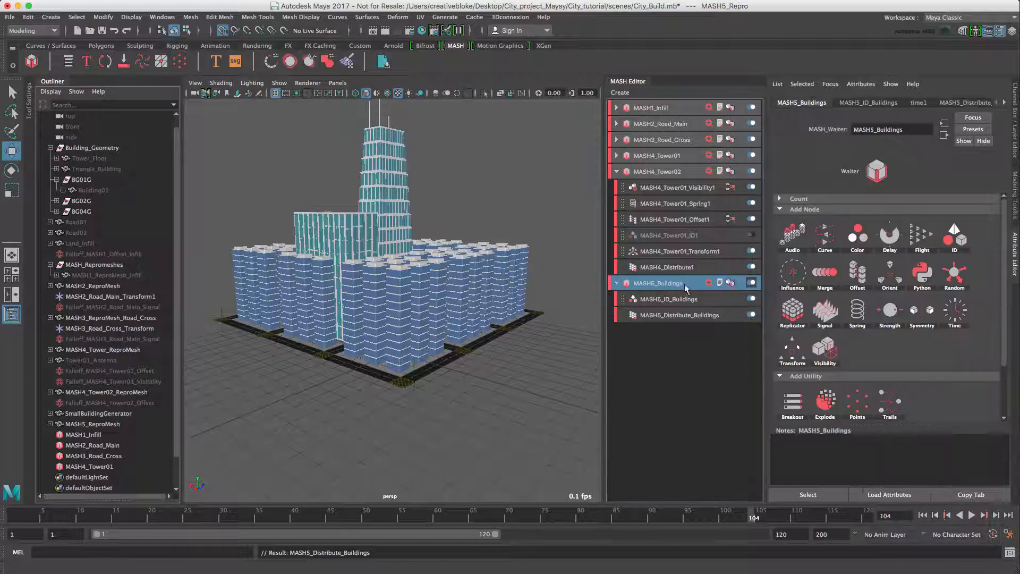
click(732, 283)
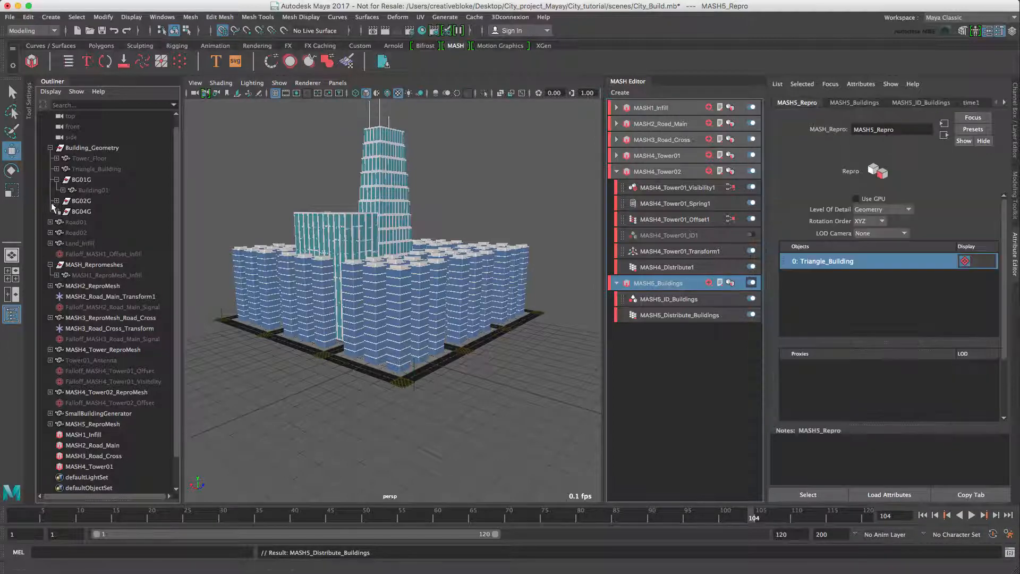
click(77, 211)
ctrl+click(78, 201)
ctrl+click(80, 180)
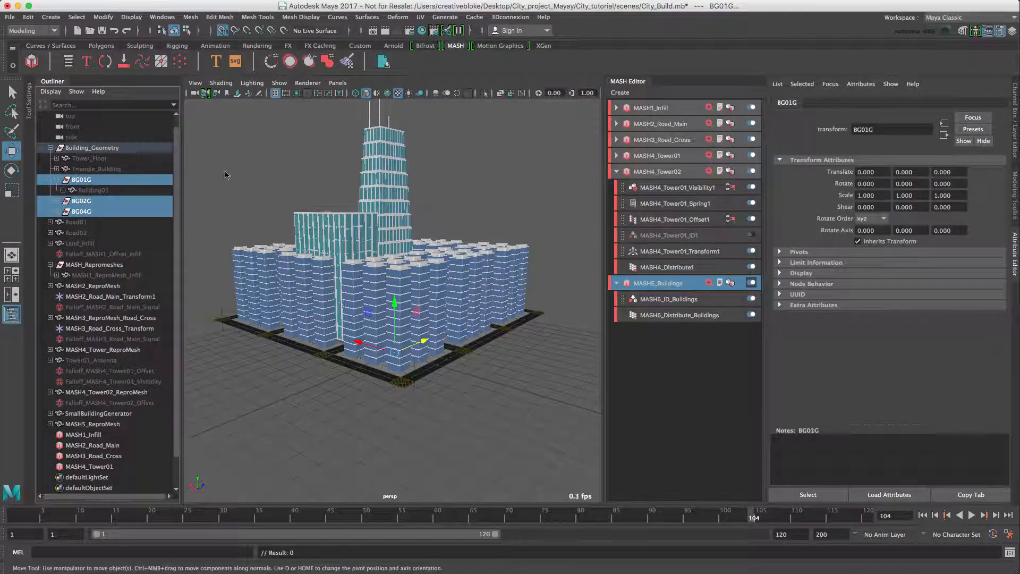
click(733, 283)
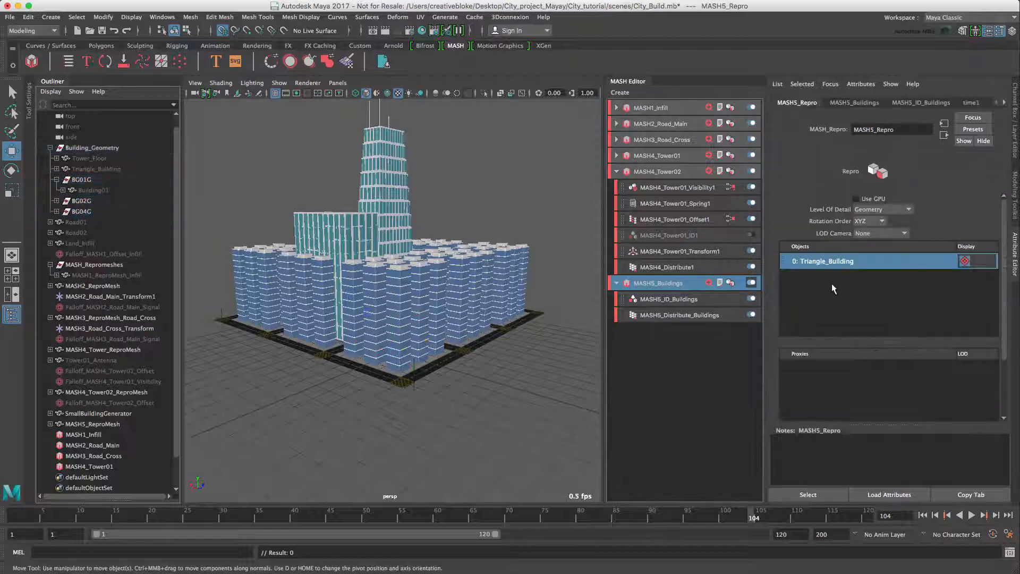
- Add the groups BG04G, BG02G and BG01G to the MASH5_Repro object list after Triangle_Building
click(82, 211)
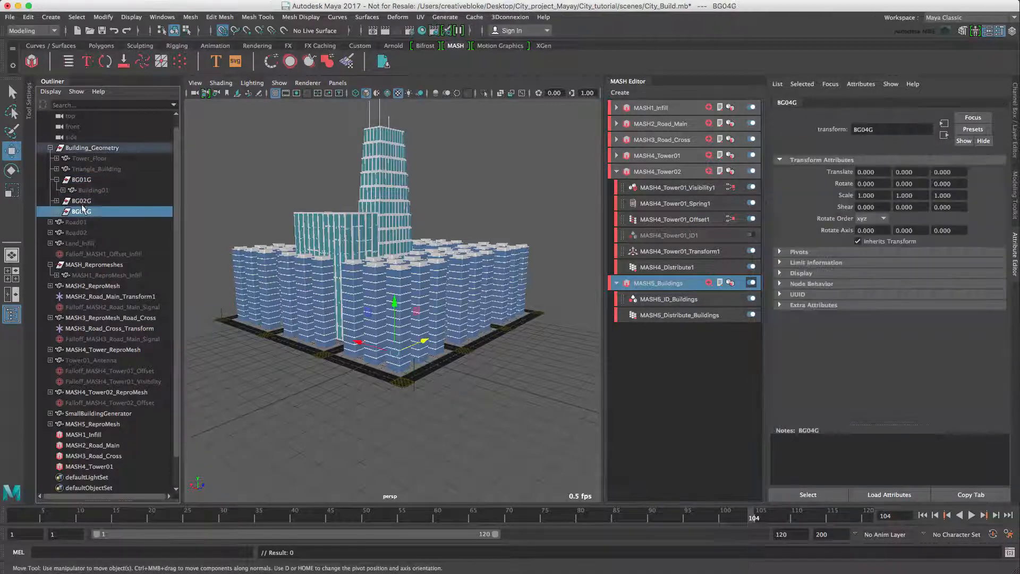
ctrl+click(80, 201)
ctrl+click(81, 179)
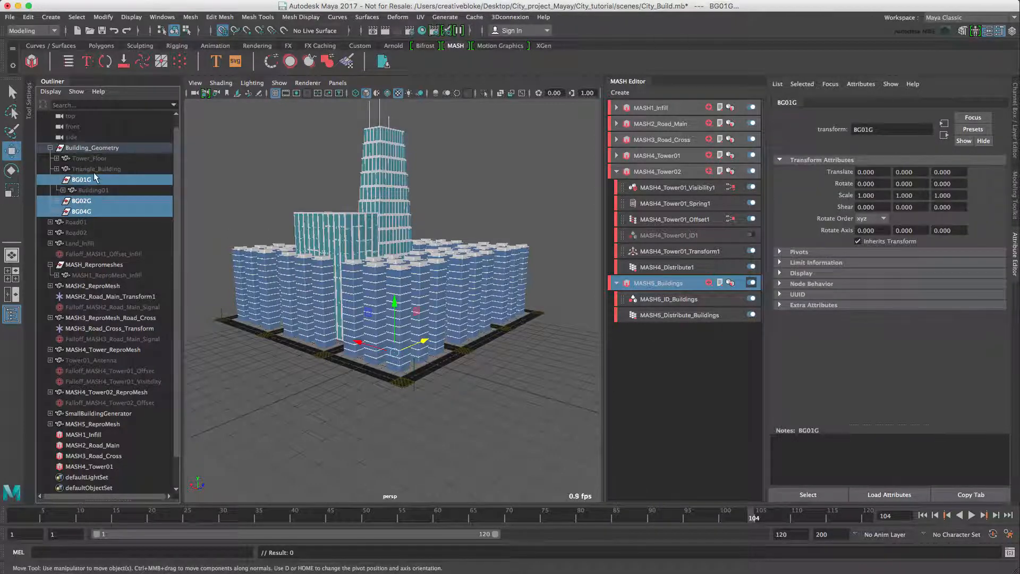
click(664, 282)
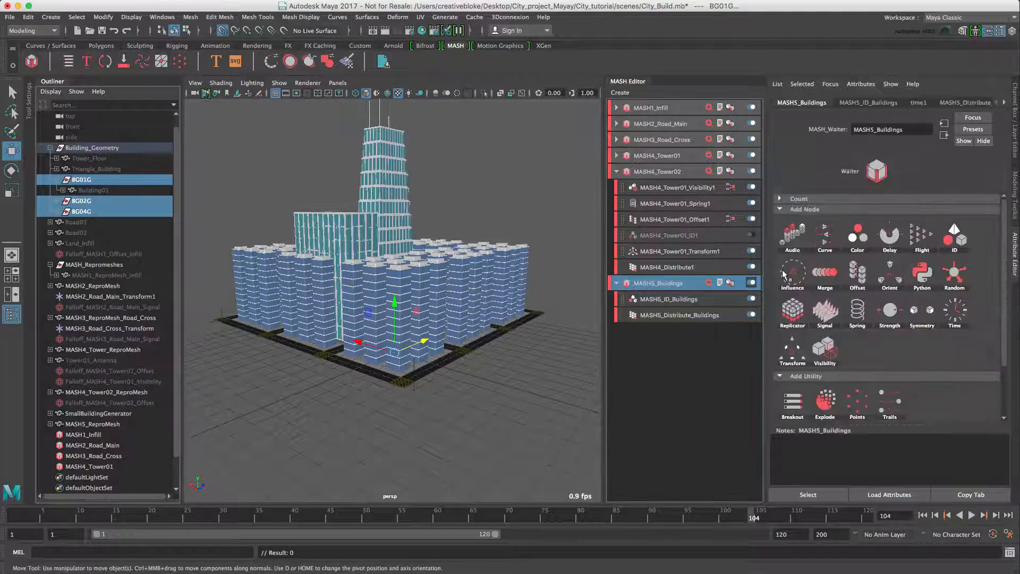
click(1004, 105)
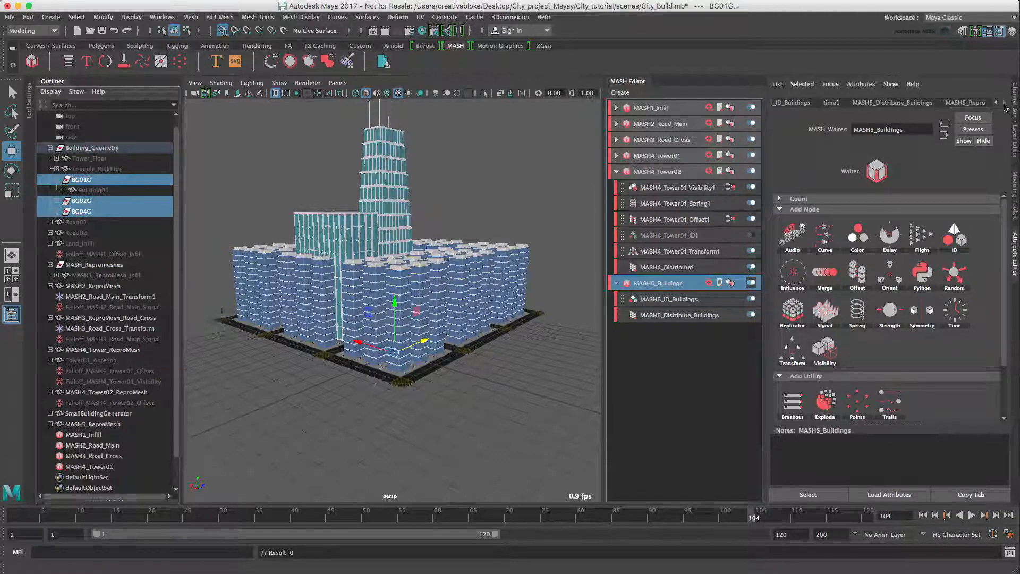
click(975, 104)
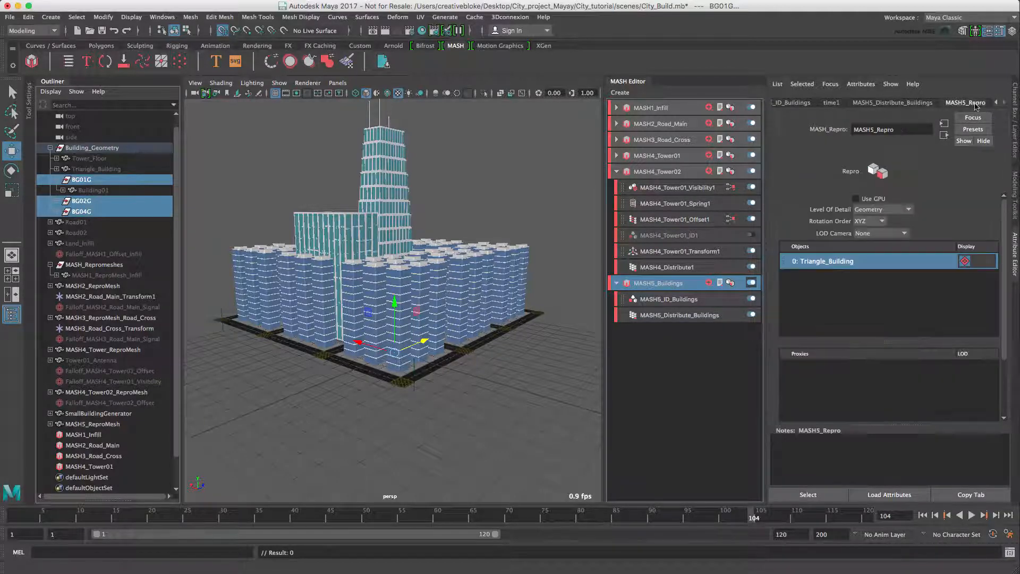
right_click(885, 301)
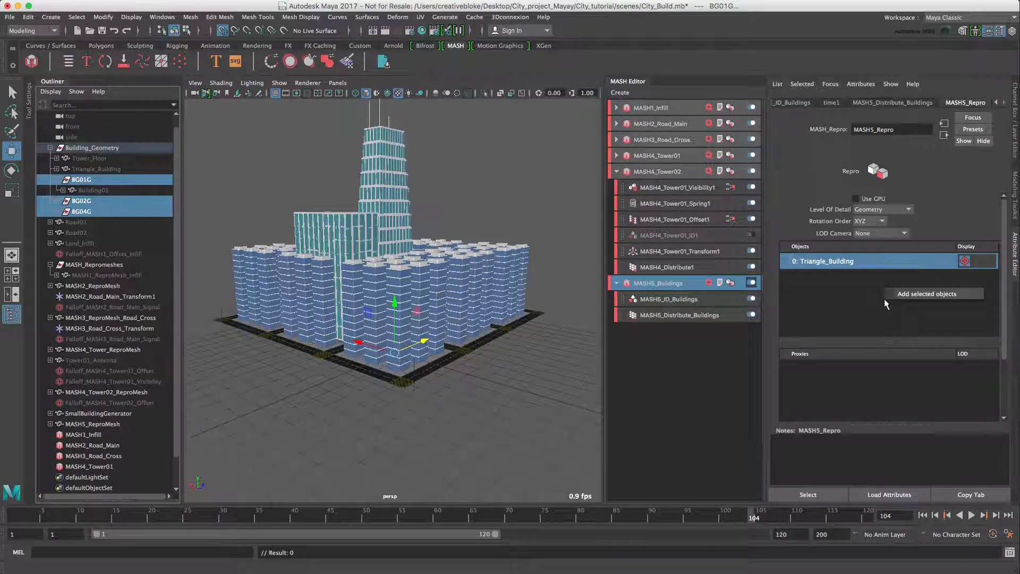
click(913, 291)
- Set Translate Y of Building01 inside the BG01G group to 1
alt+drag(414, 346, 449, 359)
click(56, 180)
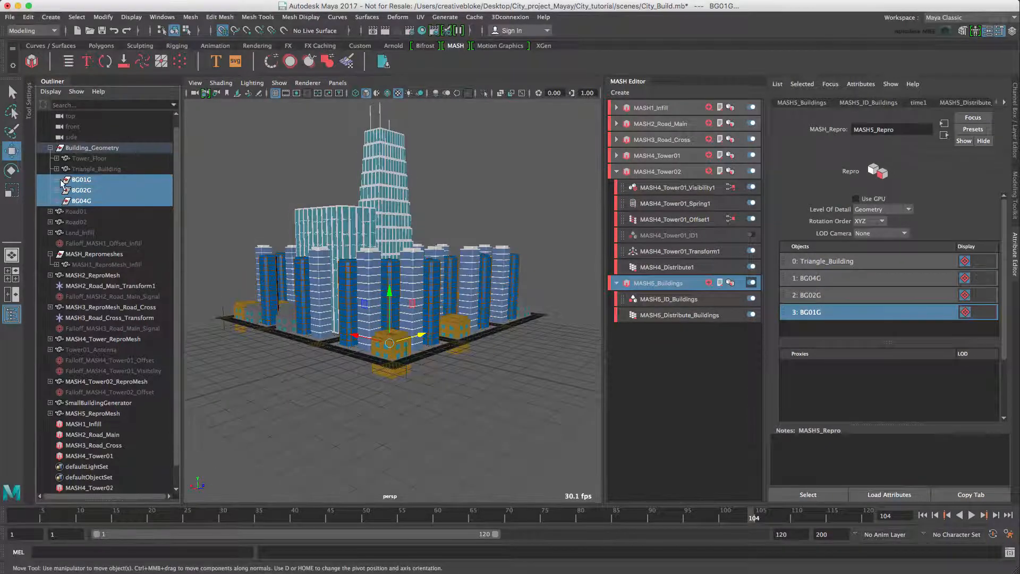
click(74, 180)
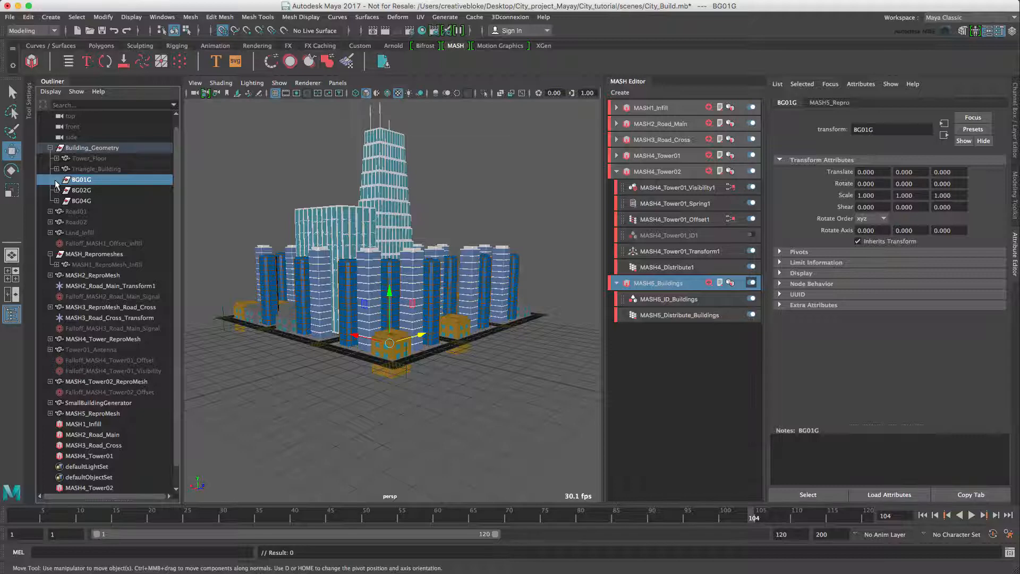
click(56, 180)
click(100, 192)
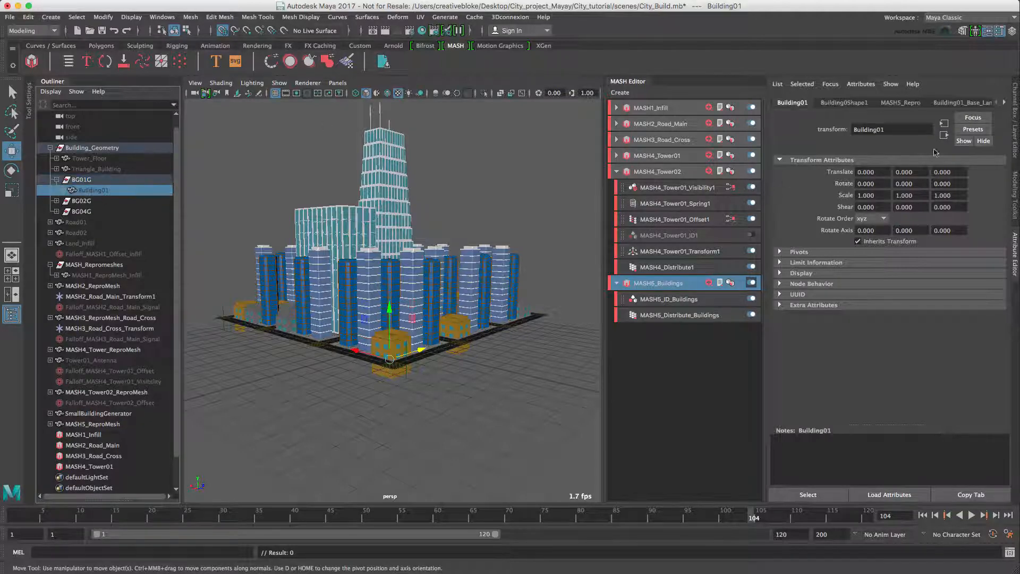
click(1015, 110)
click(989, 110)
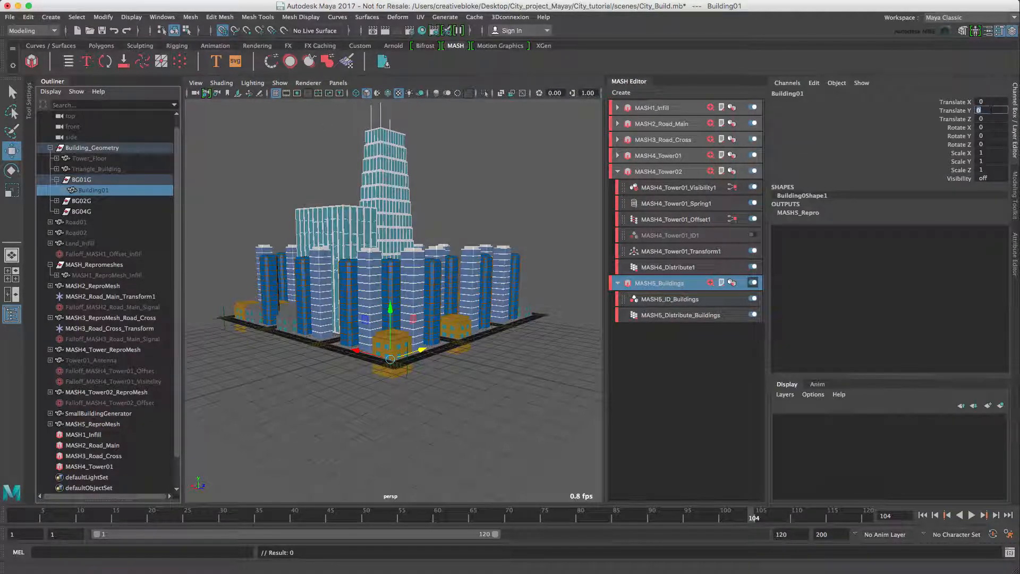
text(1)
key(Return)
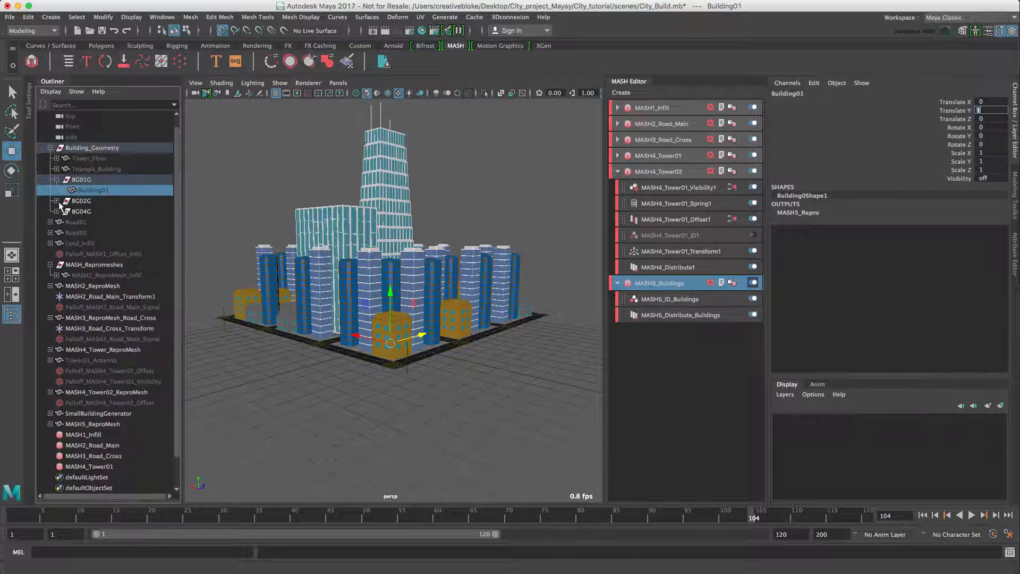
- Set Translate Y of Building02 inside the BG02G group to 1
click(57, 200)
click(83, 212)
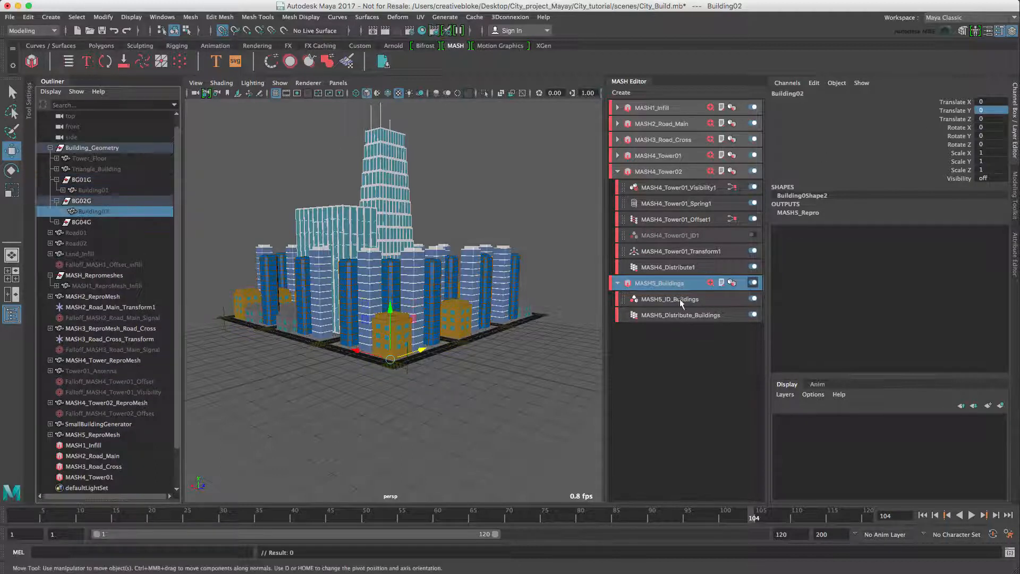
double_click(991, 110)
text(1)
key(Return)
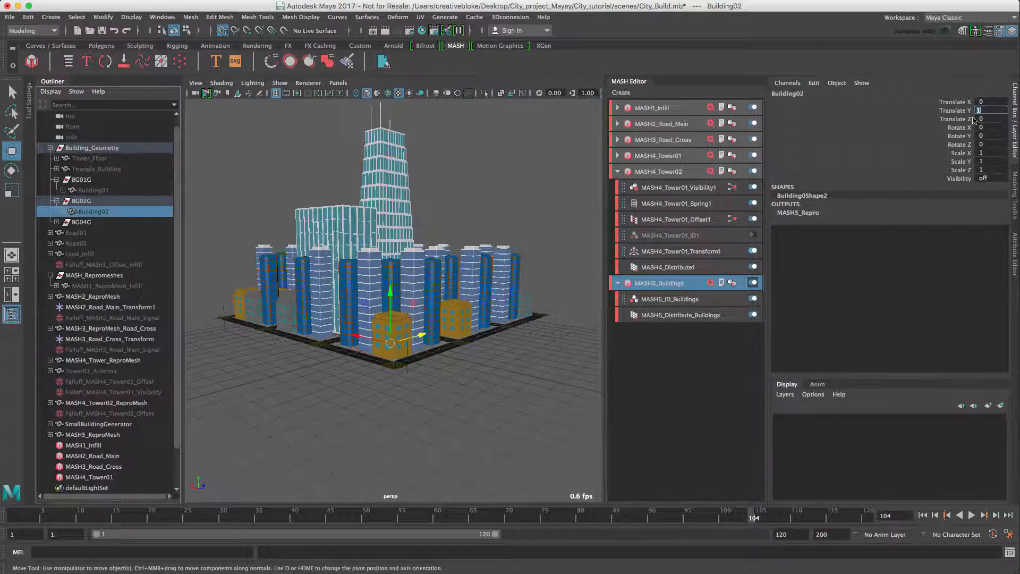
- Hide the SmallBuildingGenerator mesh and show the hidden MASH1_ReproMesh_Infill mesh
alt+drag(443, 303, 468, 317)
click(115, 425)
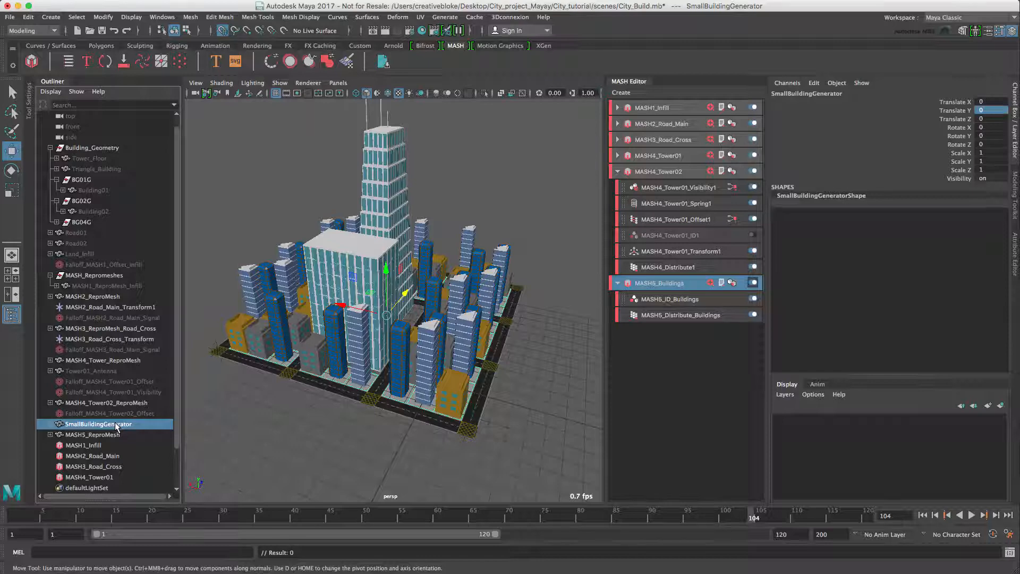
key(ctrl+h)
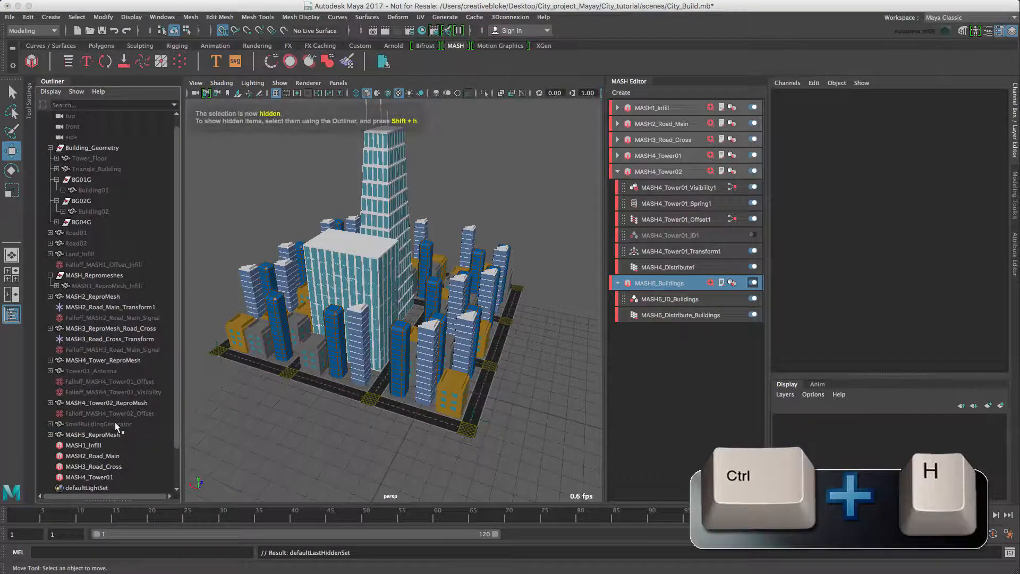
click(120, 286)
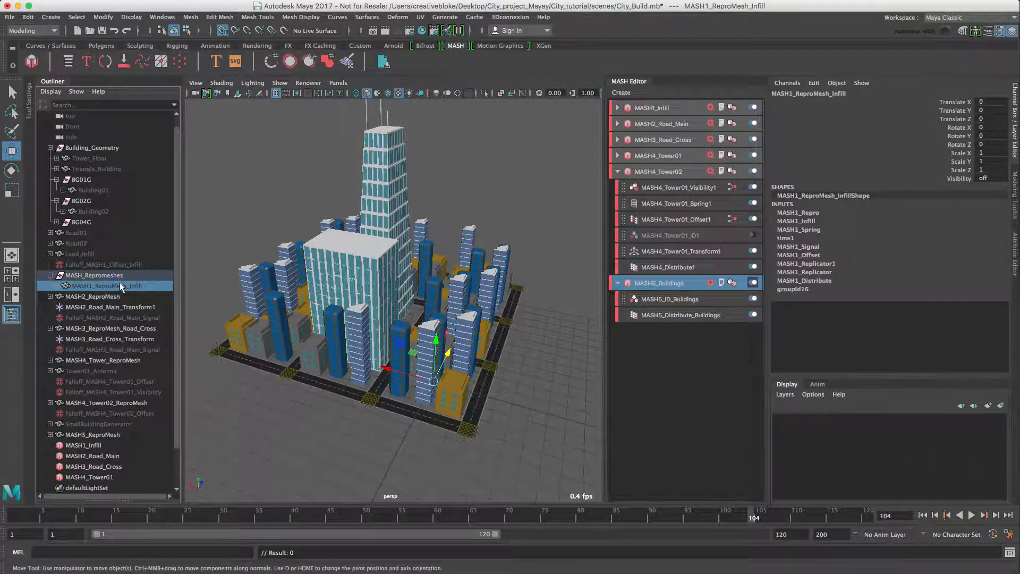
key(shift+h)
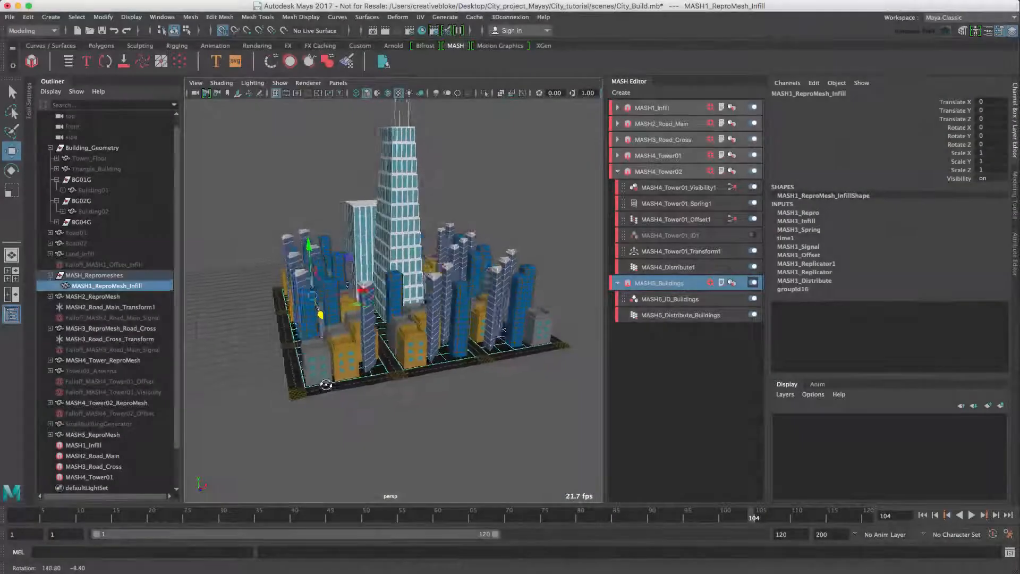
- Set the MASH5_ID_Buildings node's ID type to Random with a random seed of 23
alt+drag(325, 384, 360, 385)
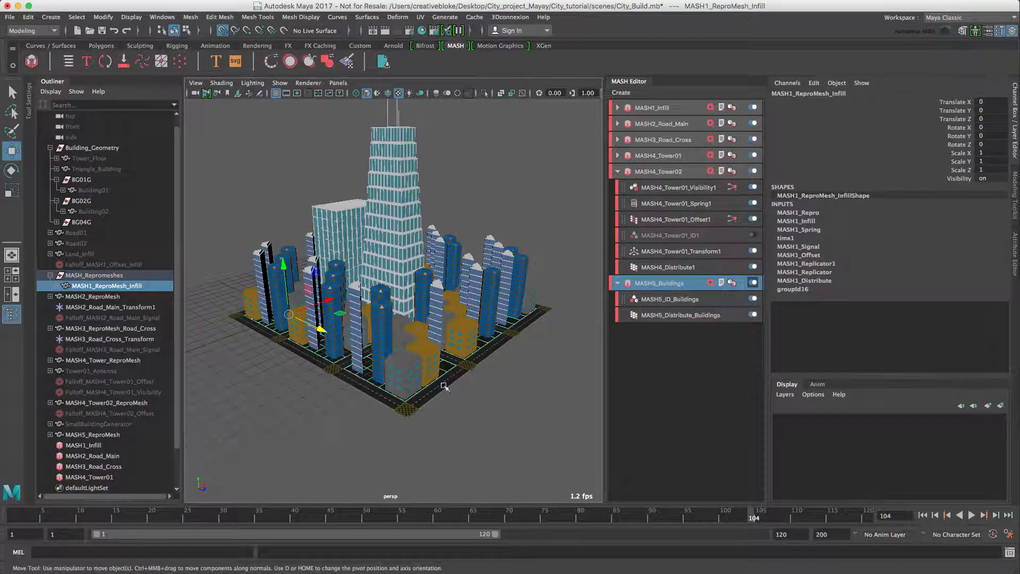
click(683, 299)
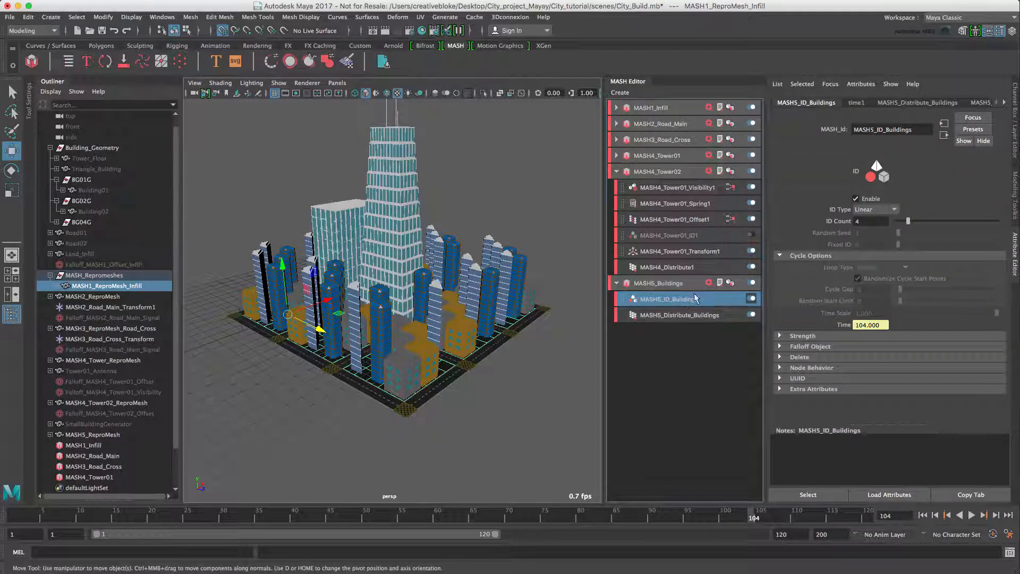
click(869, 210)
click(869, 230)
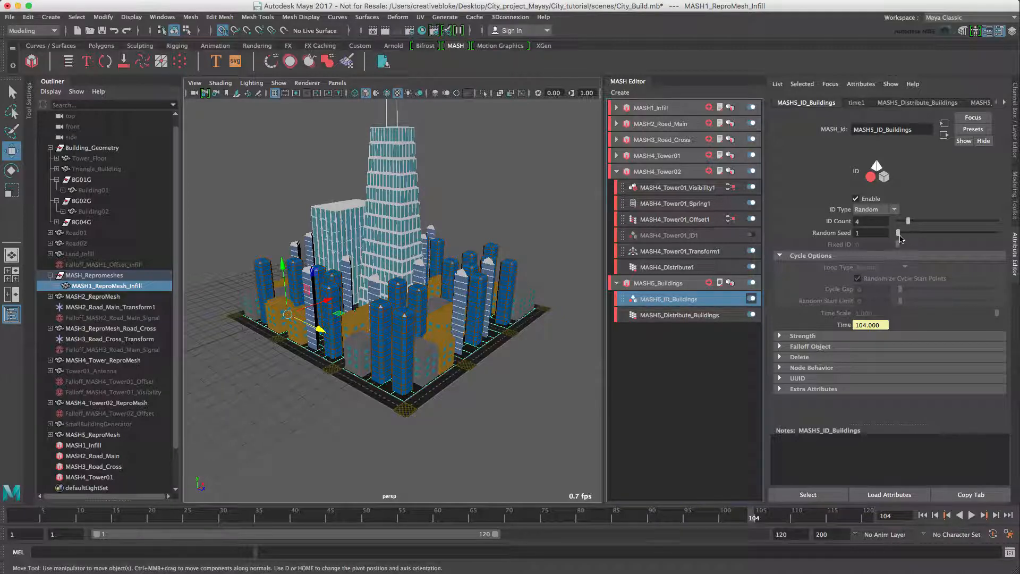
drag(899, 234, 914, 241)
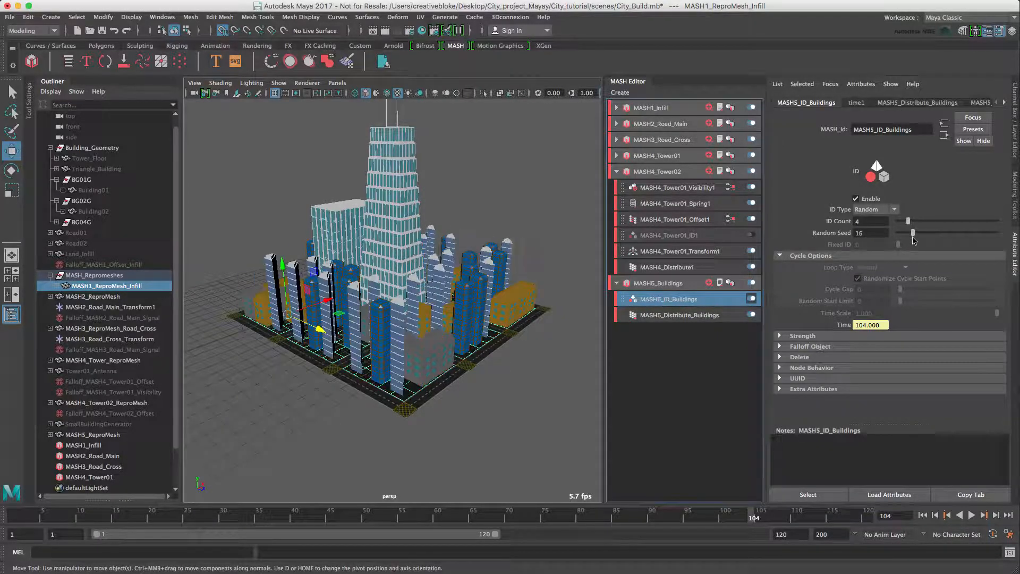
alt+drag(404, 340, 353, 345)
drag(911, 232, 920, 232)
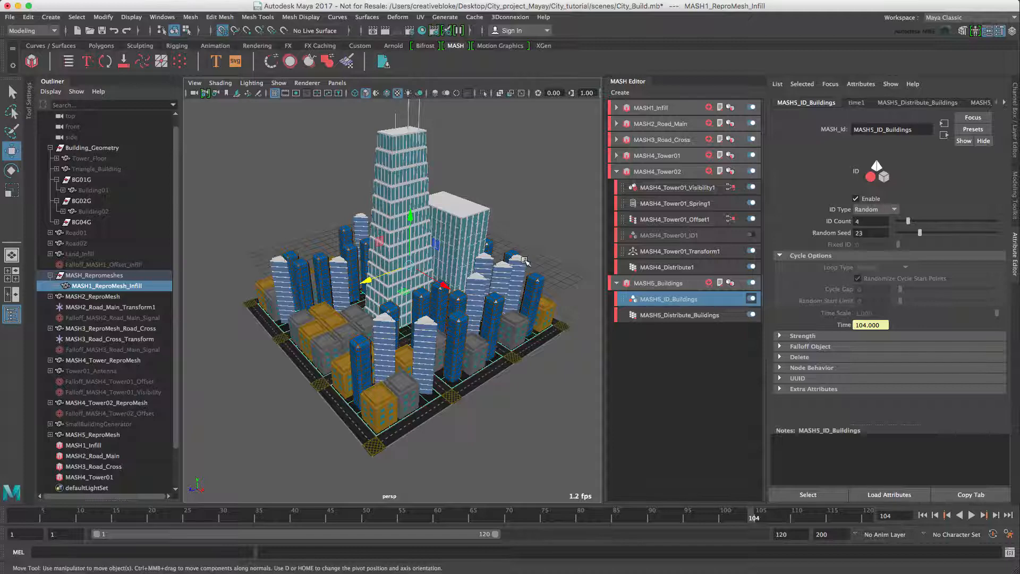
- Add an Offset node to the MASH5_Buildings network with a Y offset rotation of 180 and a step strength of 0.2
click(659, 282)
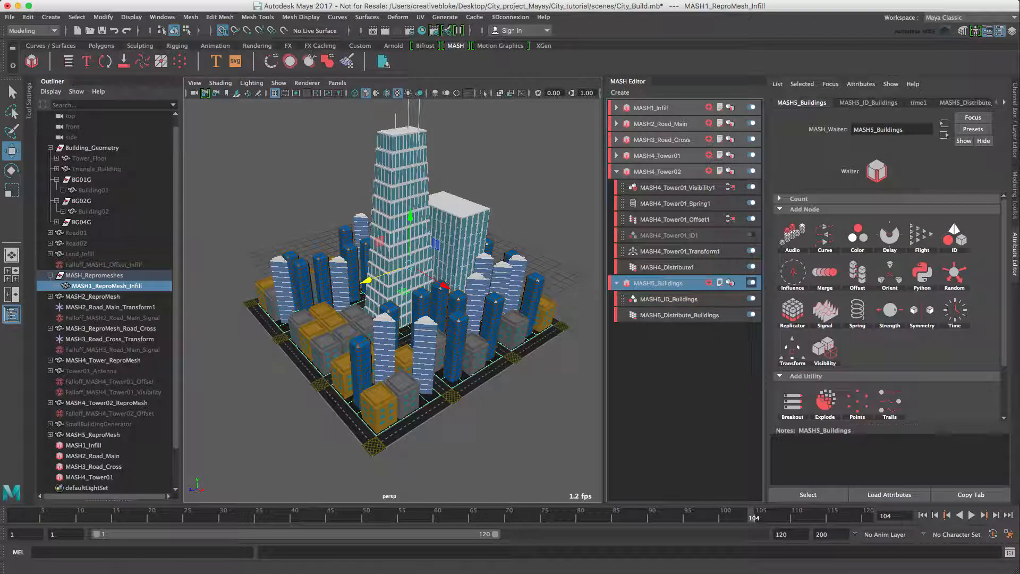
click(904, 280)
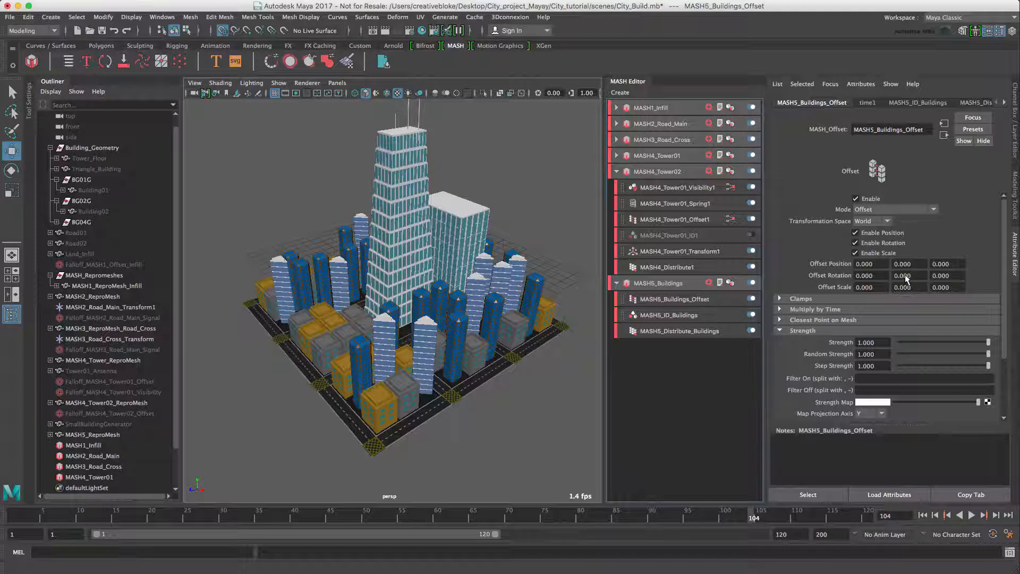
click(907, 275)
text(10)
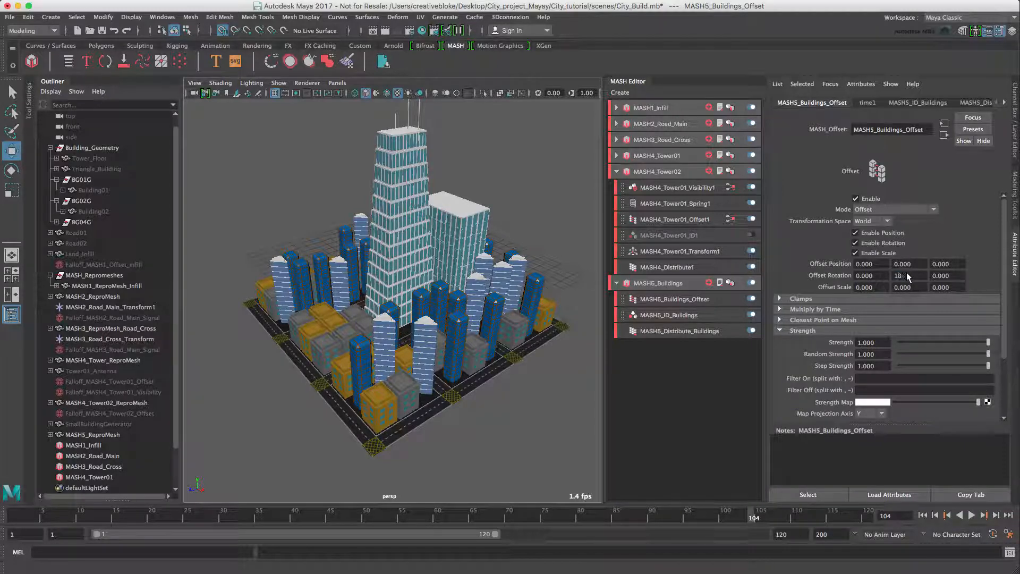
key(Return)
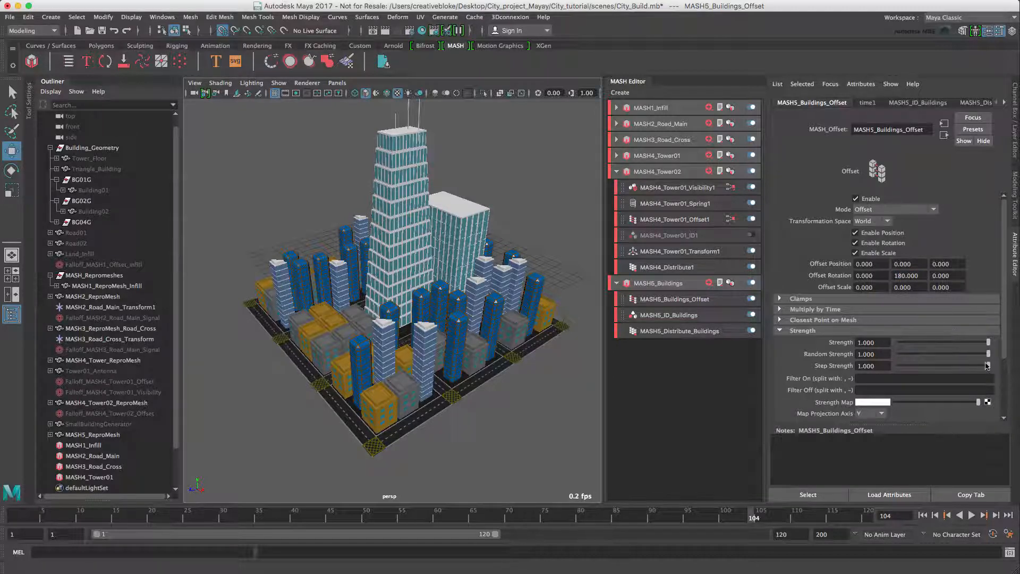
drag(988, 367, 952, 373)
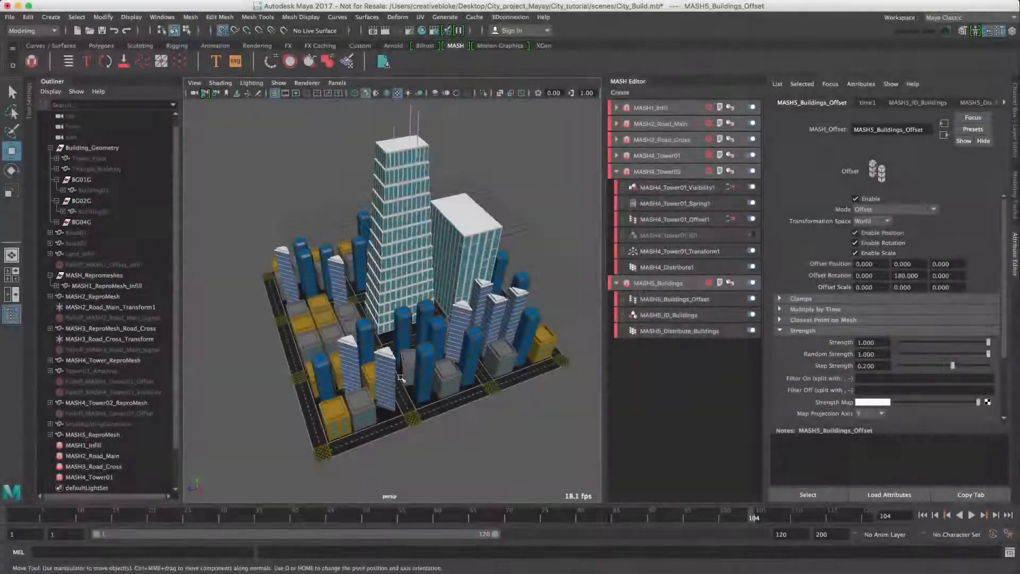
- Add a Random node to the MASH5_Buildings network with X, Y and Z positions of 0 and a Y scale of 0.5
drag(438, 389, 511, 367)
click(639, 286)
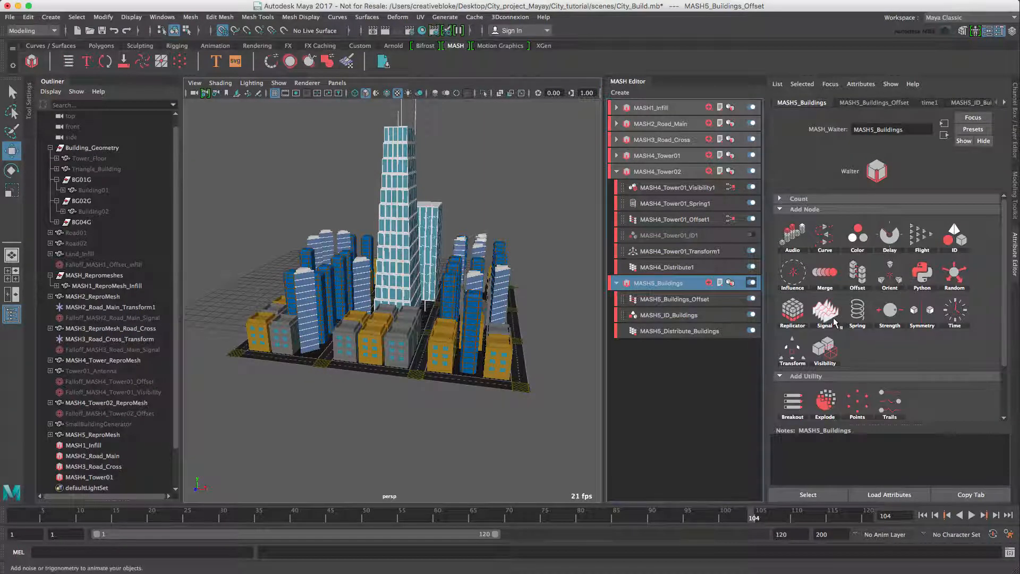
click(954, 273)
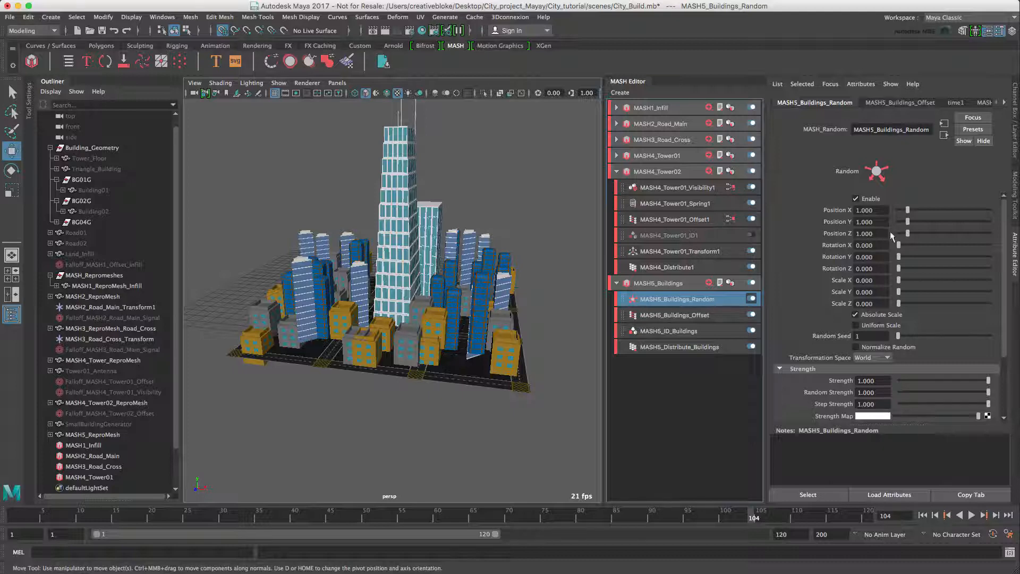
click(871, 211)
text(0)
key(Tab)
text(0)
key(Tab)
text(0)
key(Tab)
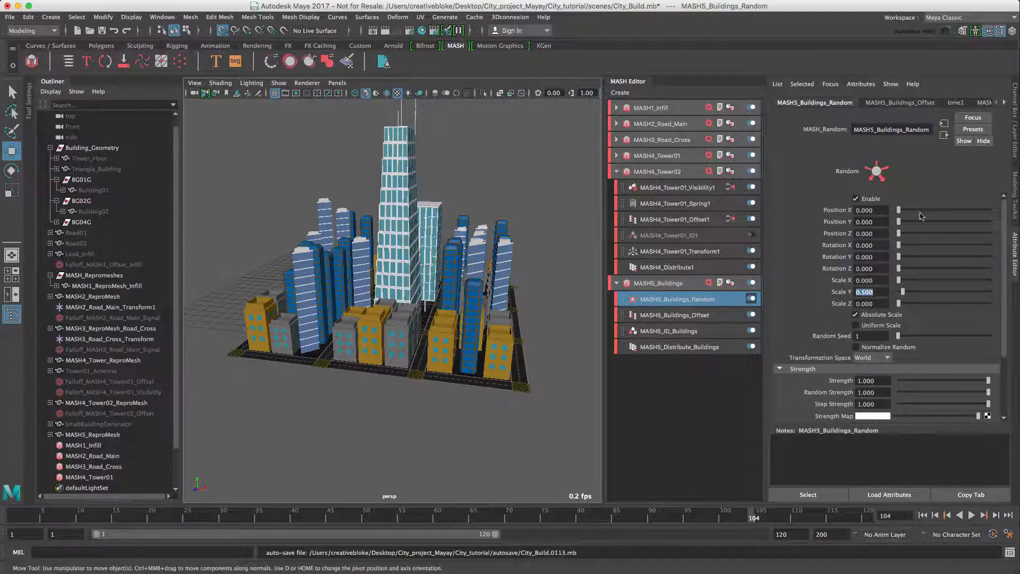
- Add a second Offset node to the MASH5_Buildings network with a Y offset scale of -0.5
click(648, 283)
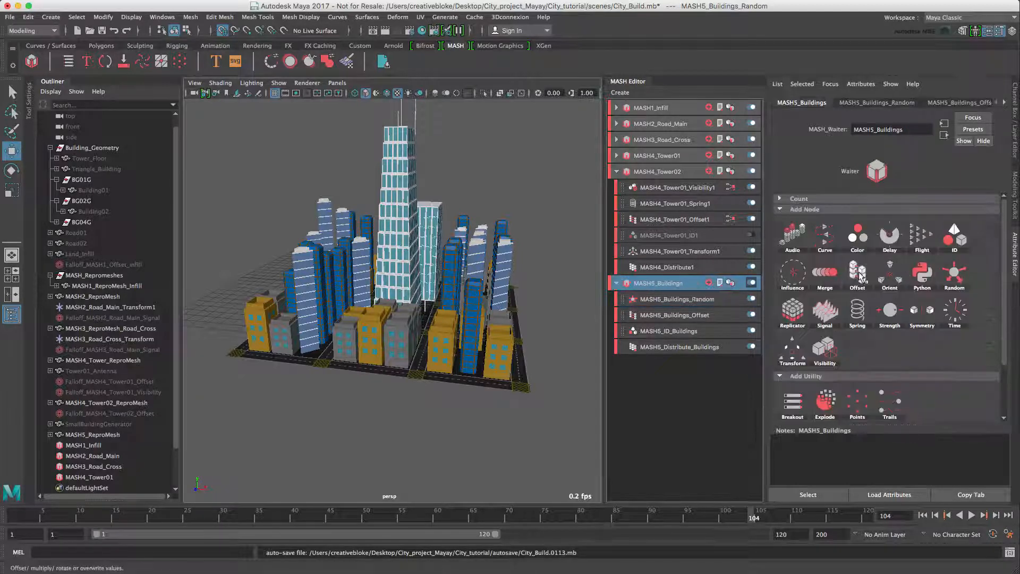
click(876, 282)
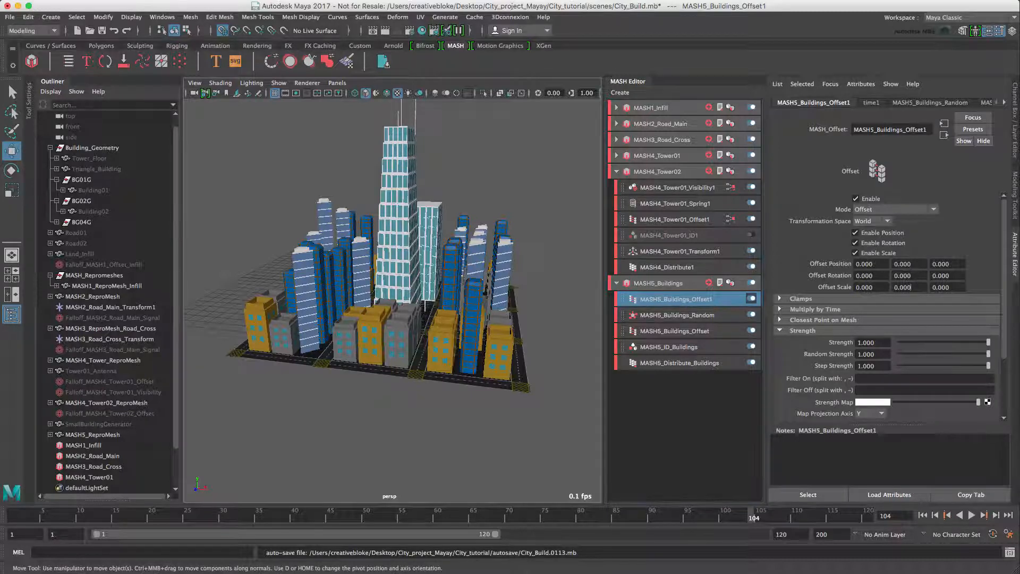
click(919, 286)
text(-0)
text(.5)
key(Return)
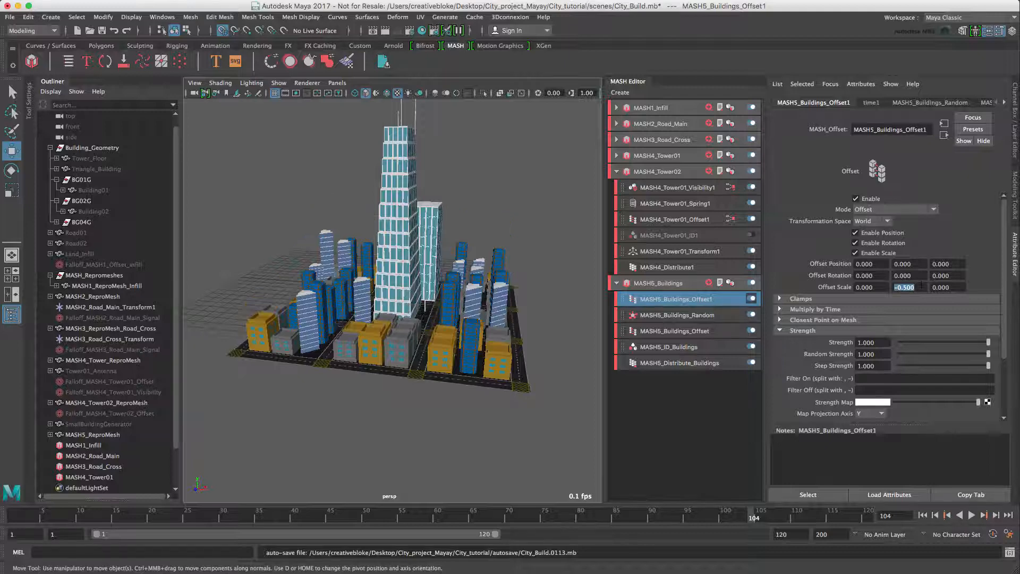
alt+drag(499, 329, 488, 349)
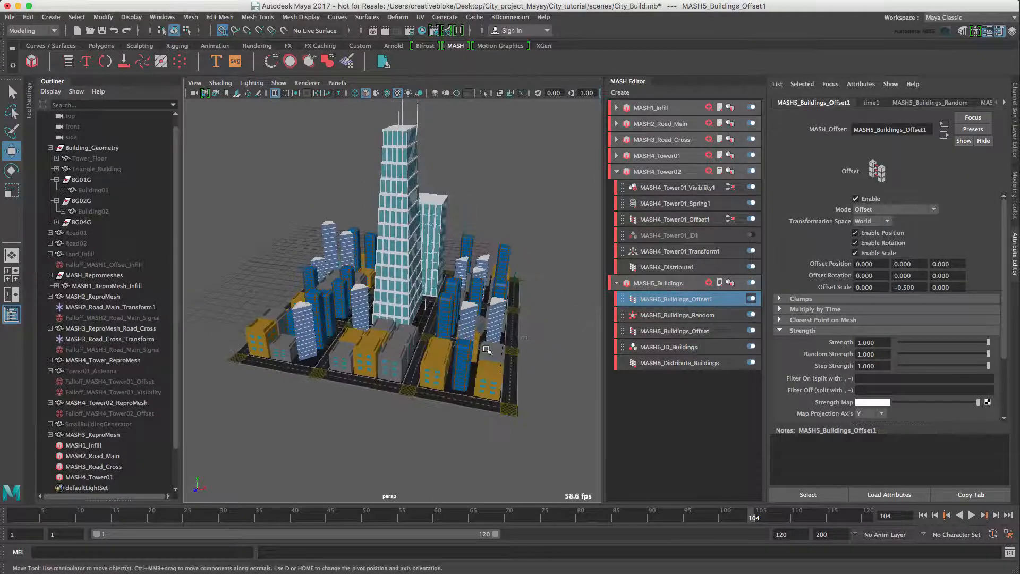
- Set Scale Y of the MASH5_Buildings_Random node to 1 and inspect the building heights around the city
click(655, 317)
double_click(879, 292)
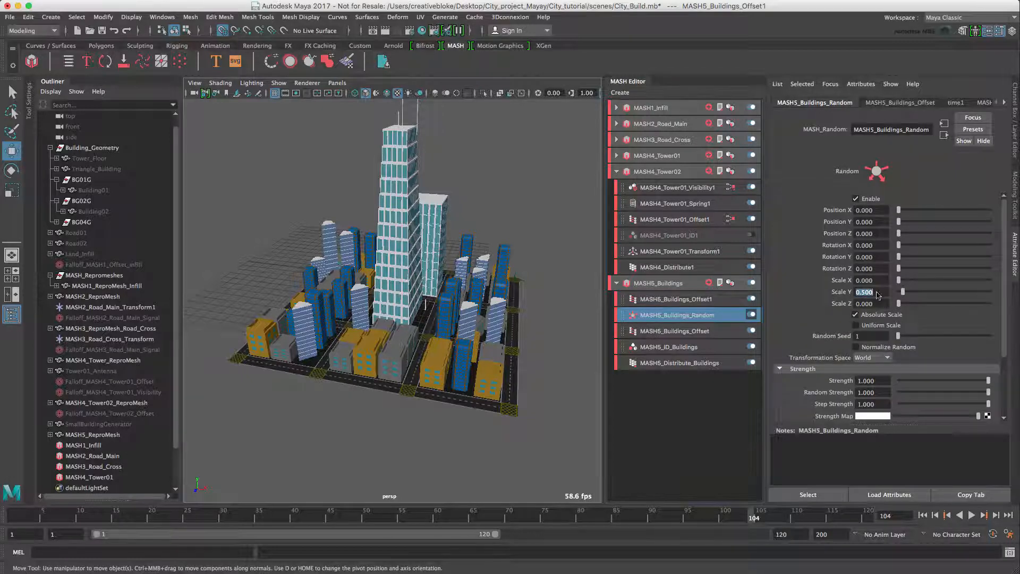
text(1)
key(Return)
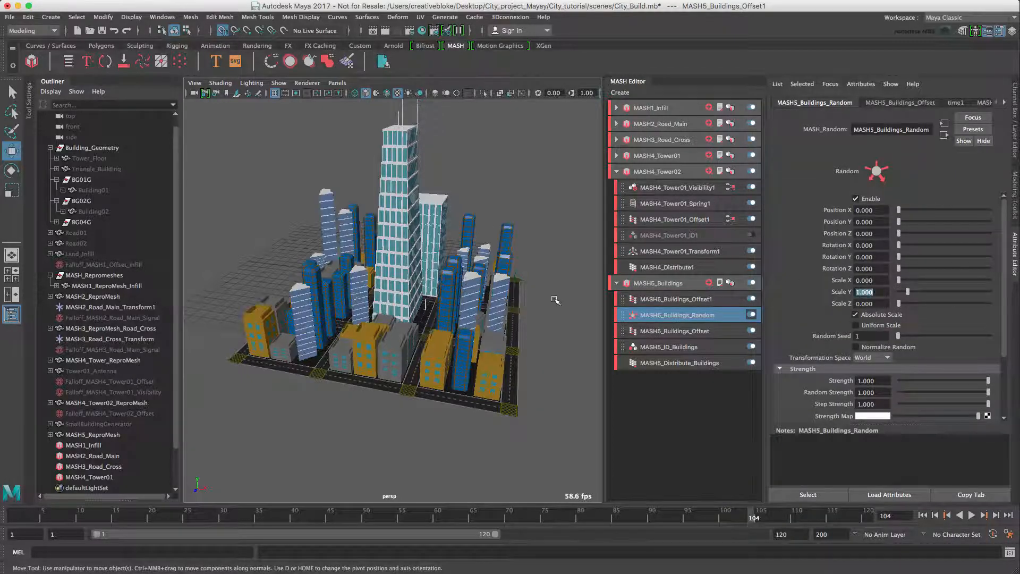
alt+drag(403, 391, 264, 362)
alt+drag(228, 380, 258, 383)
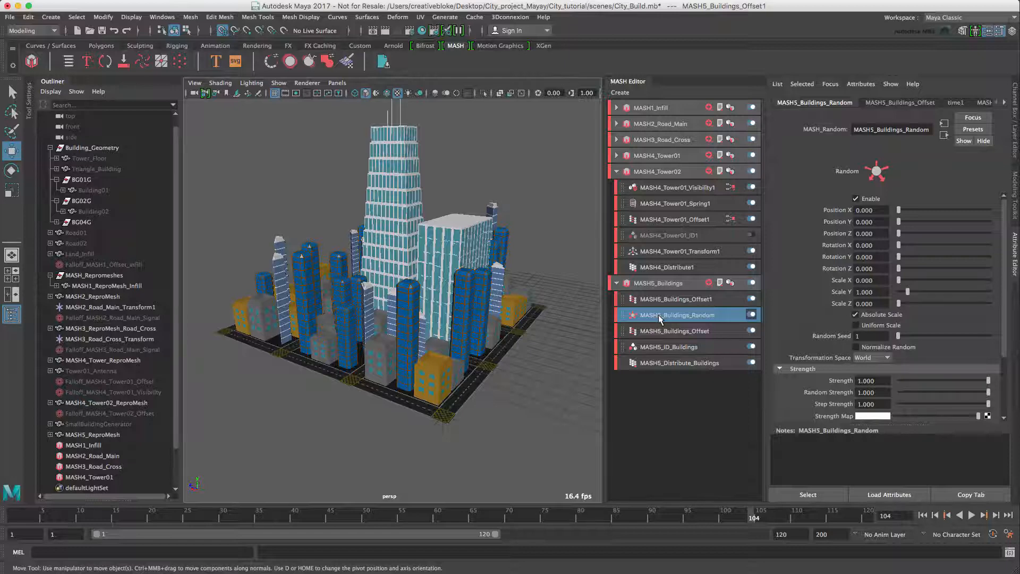
- Rename the 180-degree rotation offset node as MASH5_Buildings_Offset_orient
click(693, 332)
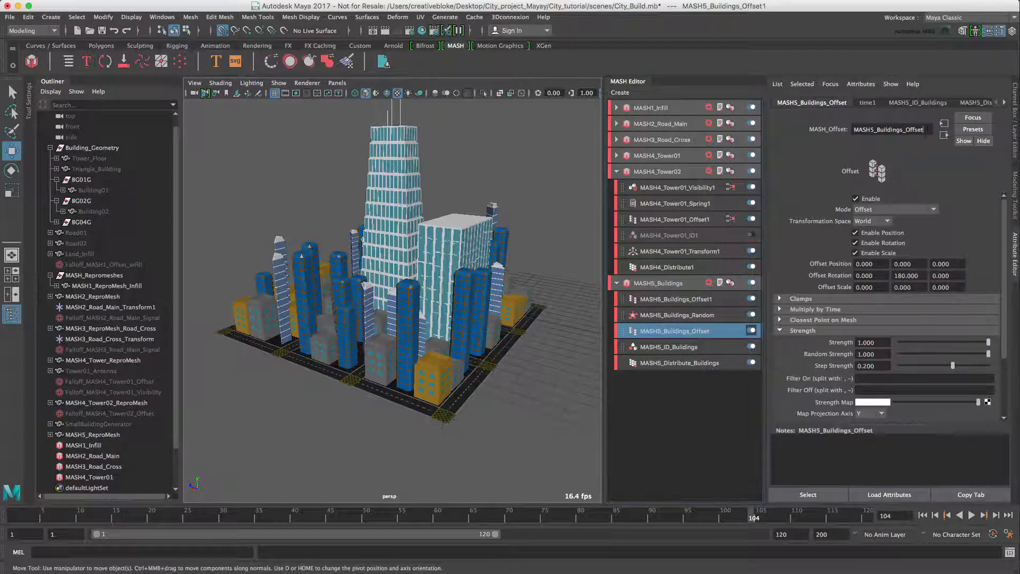
text(on)
text(ient)
key(Return)
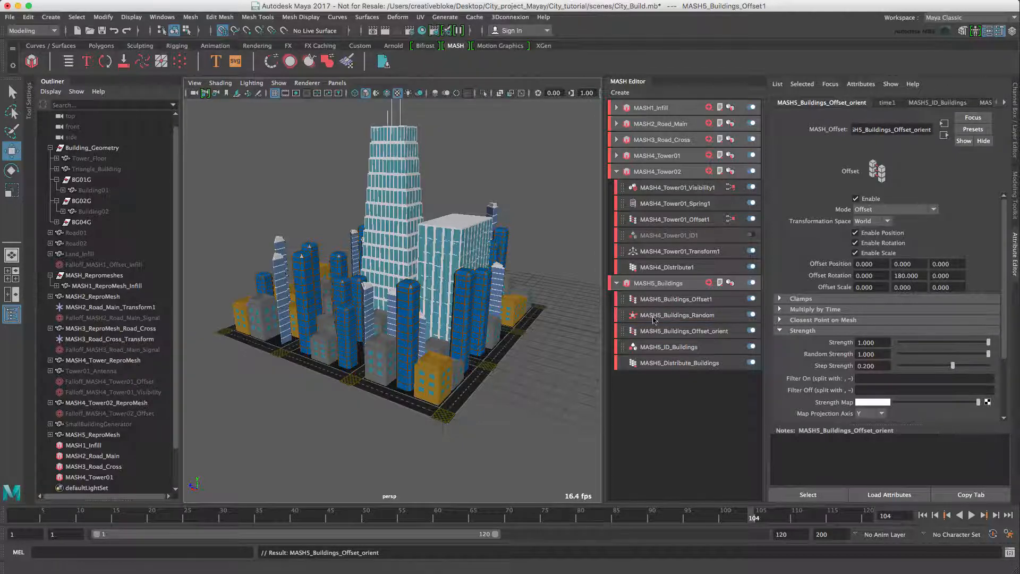
- Rename the scale offset node as MASH5_Buildings_Offset_height_fix
click(691, 302)
click(923, 130)
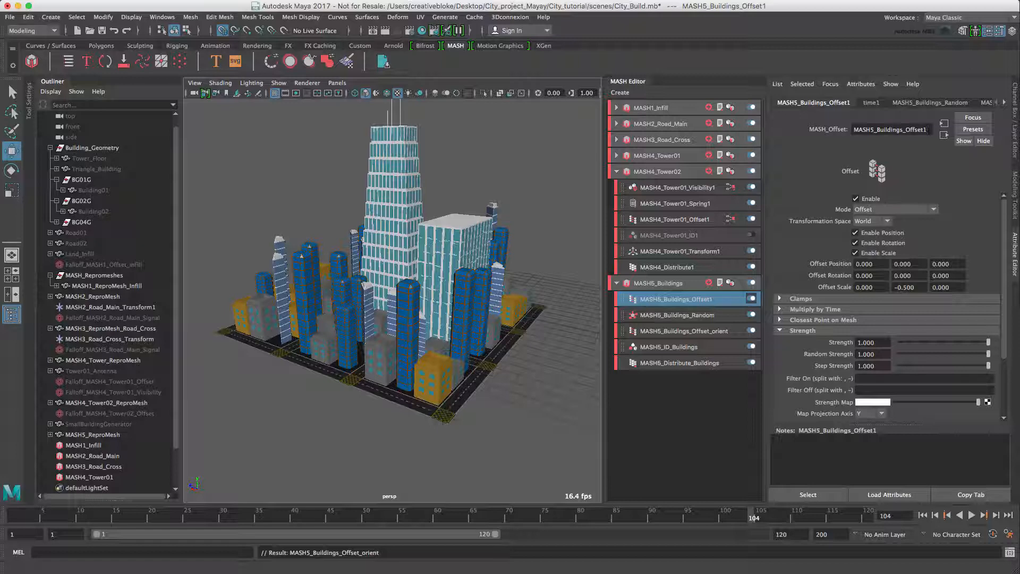
text(_height_fix)
key(Return)
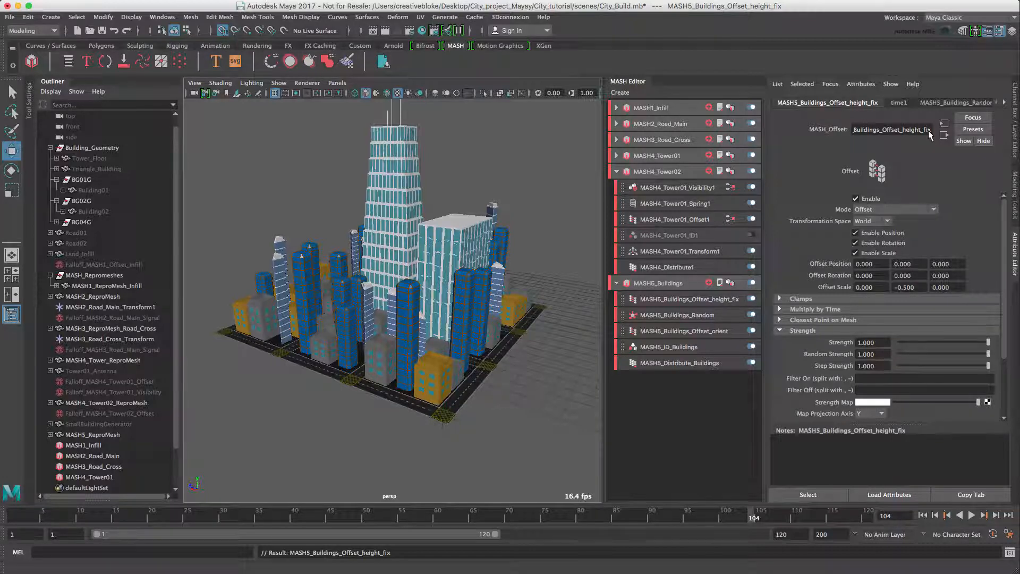
- Add another Offset node with a falloff object to the MASH5_Buildings network and position the falloff at X 6, Z 6
click(684, 284)
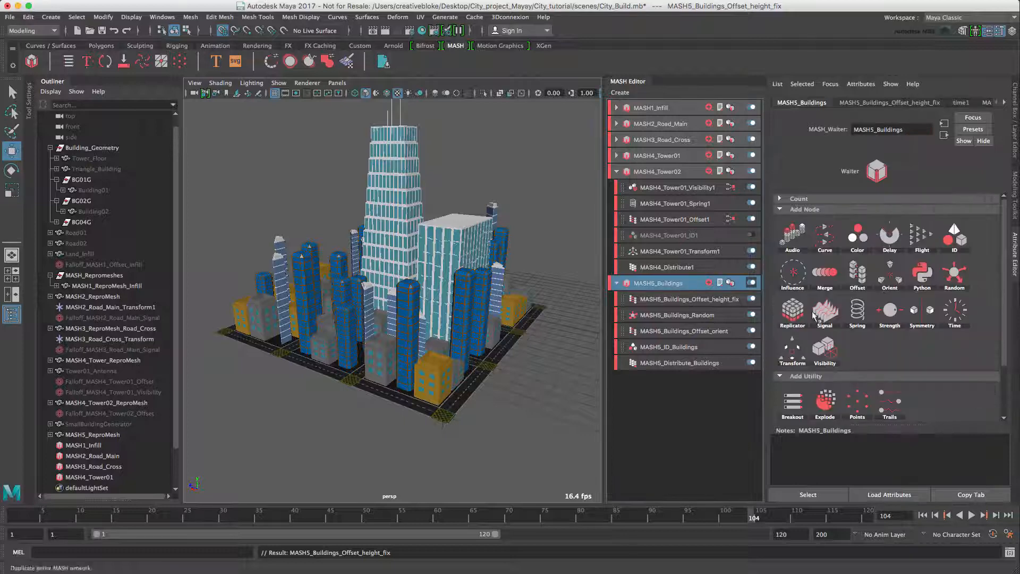
click(858, 273)
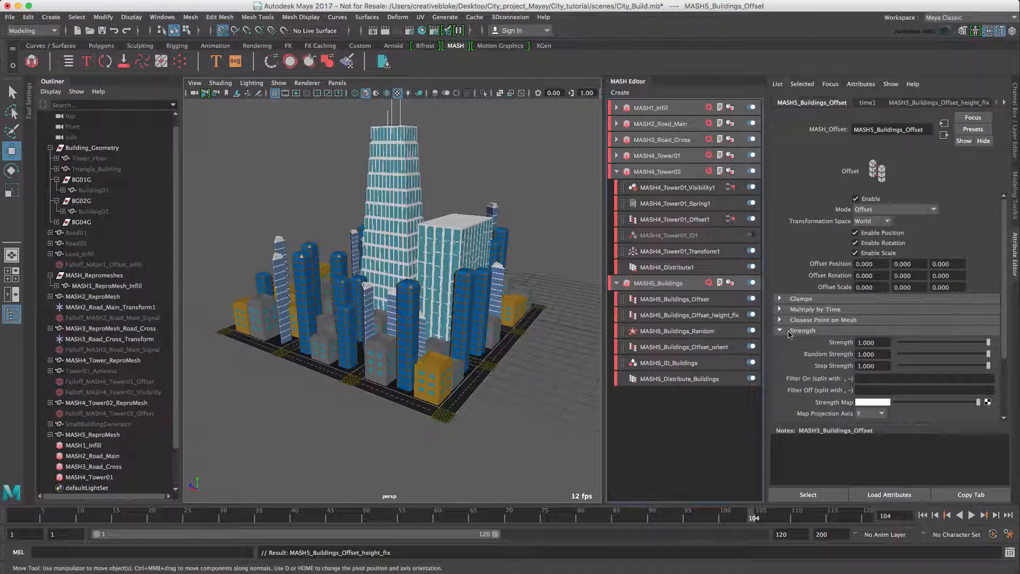
click(780, 331)
click(780, 341)
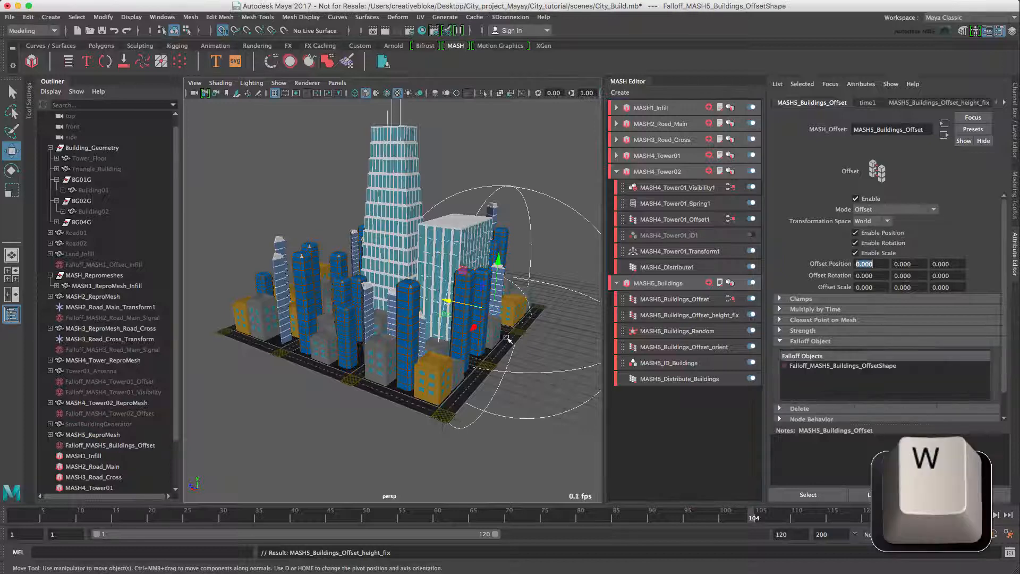
drag(445, 313, 397, 270)
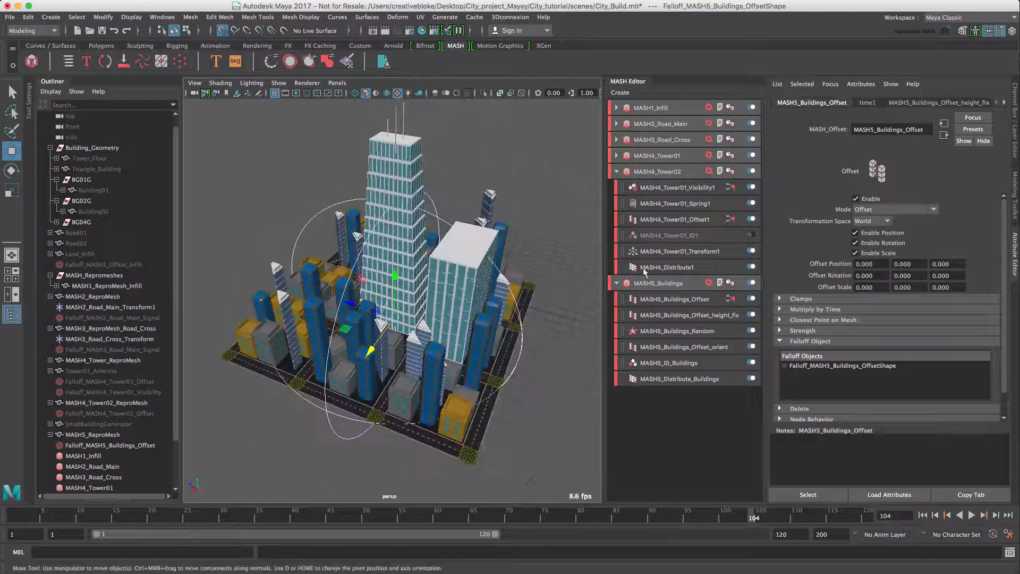
- Set the offset scale of the new MASH5_Buildings_Offset node to -1 on all three axes
click(691, 300)
click(864, 287)
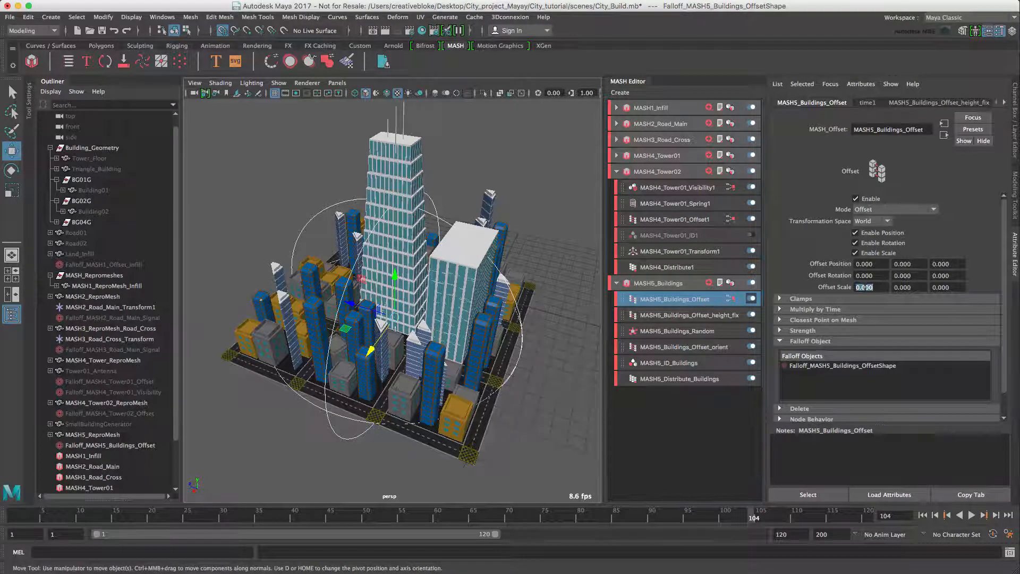
text(-1)
key(Tab)
text(-)
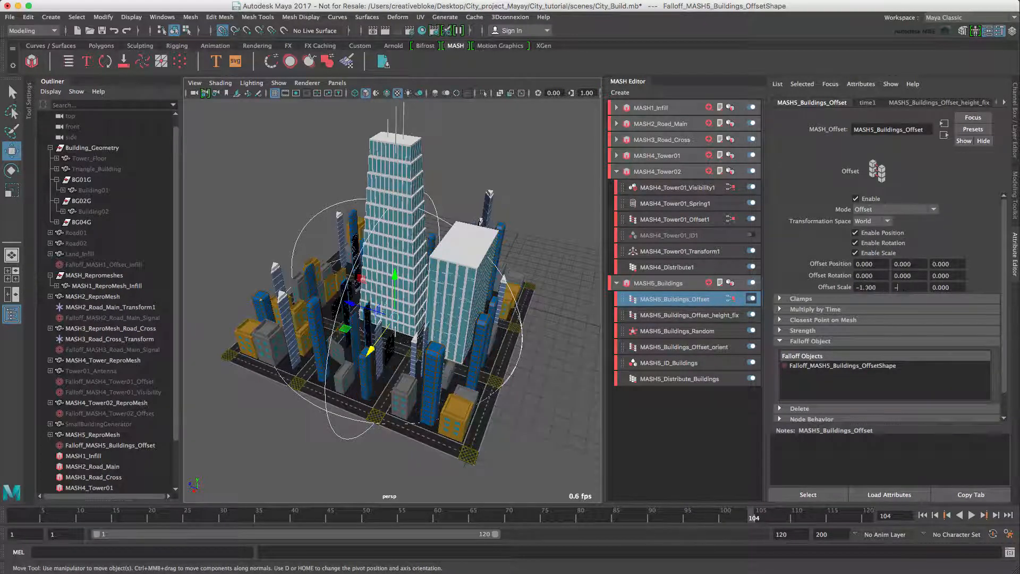
text(1)
key(Tab)
text(-1)
key(Tab)
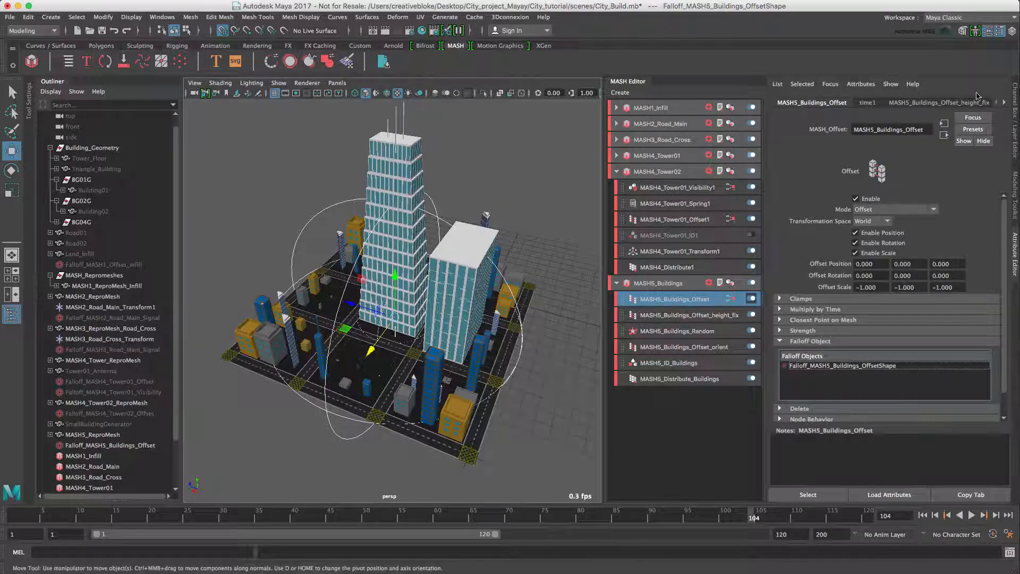
- Scale the Falloff_MASH5_Buildings_Offset object to 28.2 on all axes and key the scale at frame 45
click(1014, 99)
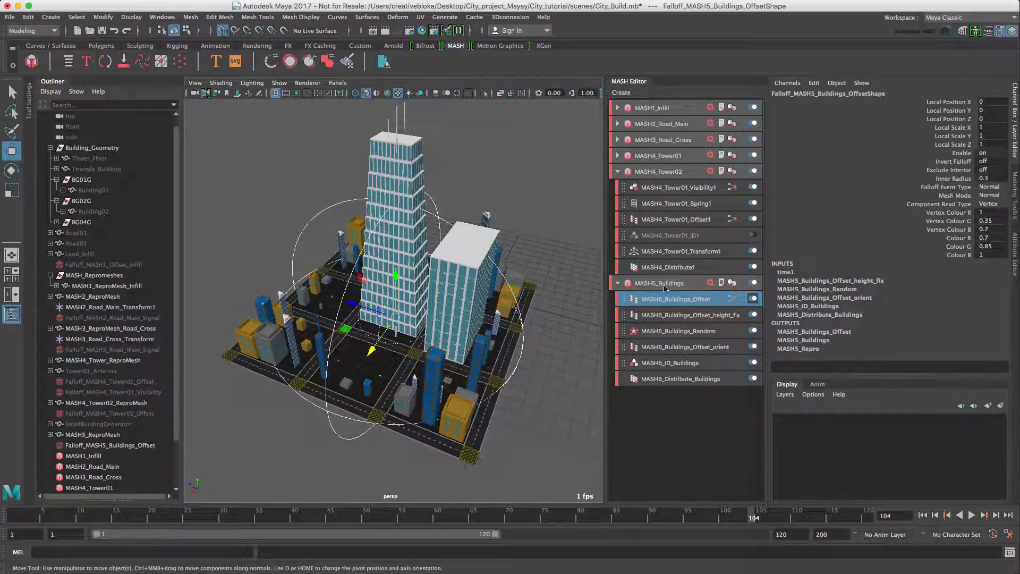
click(107, 445)
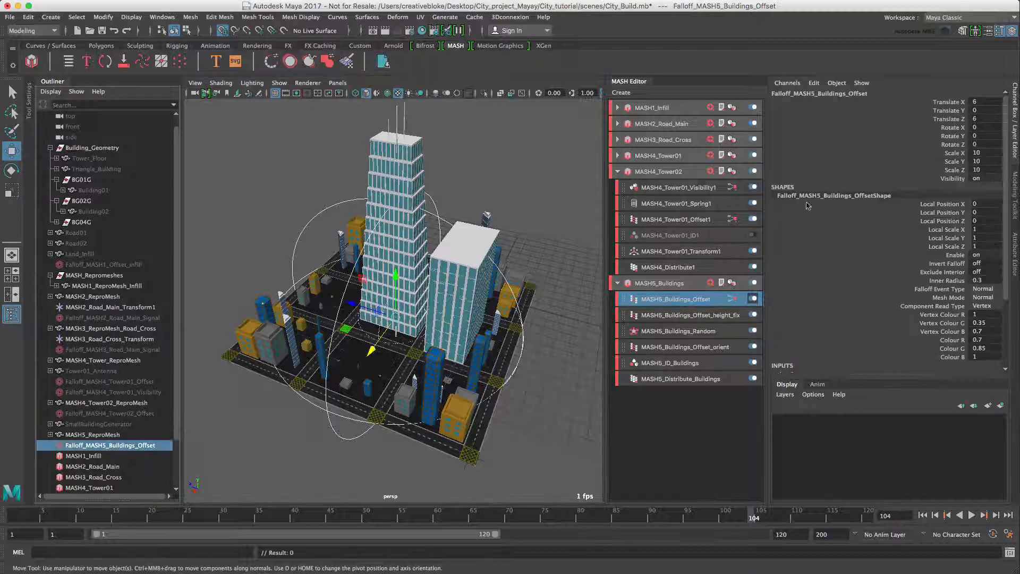
drag(963, 155, 962, 171)
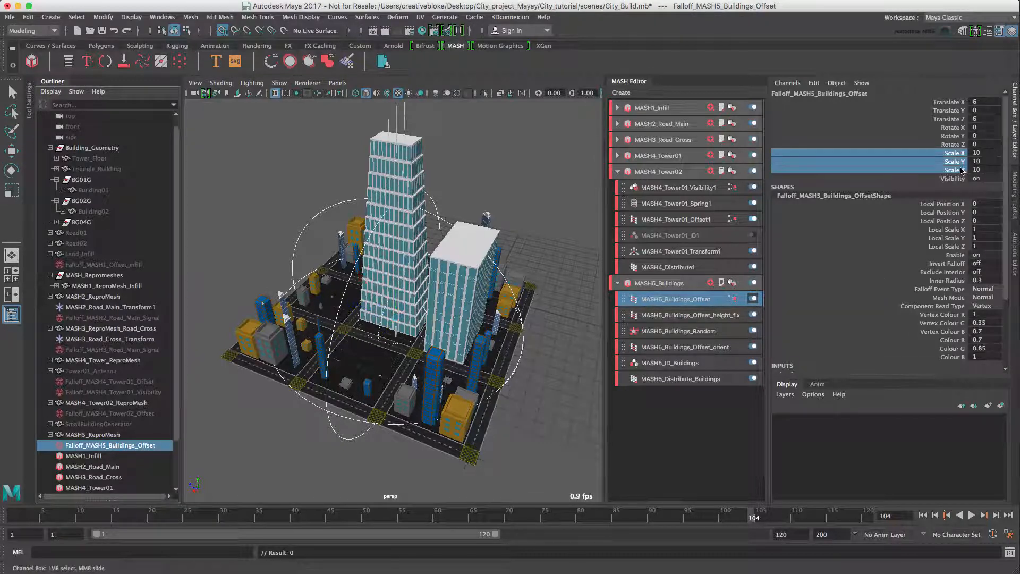
middle_drag(447, 234, 539, 200)
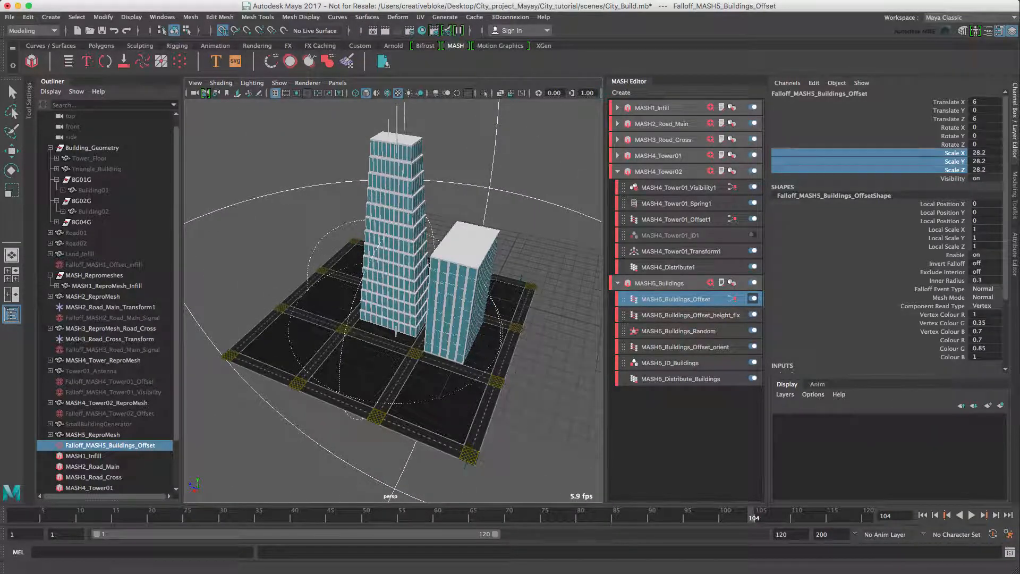
drag(339, 518, 330, 515)
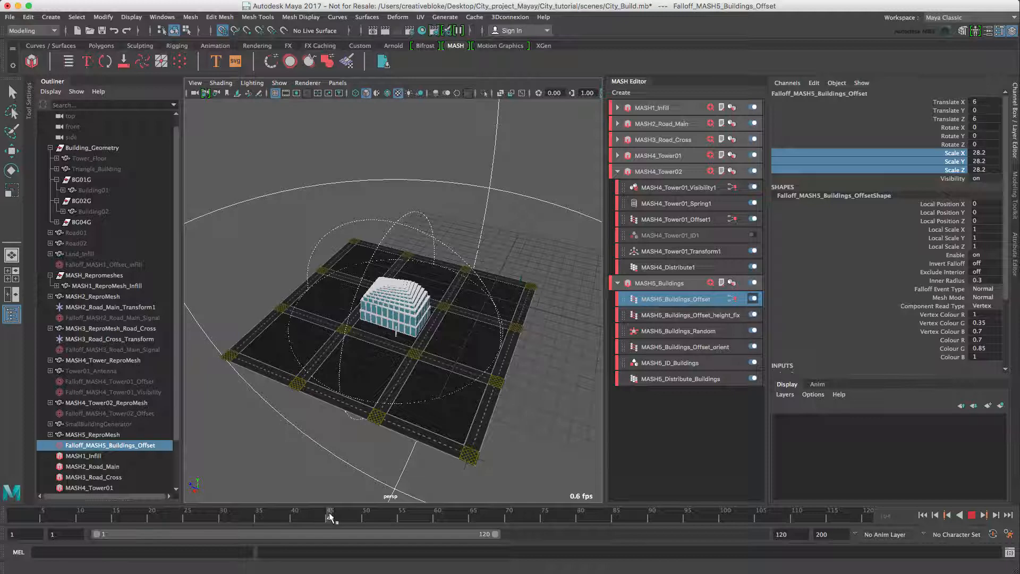
right_click(916, 152)
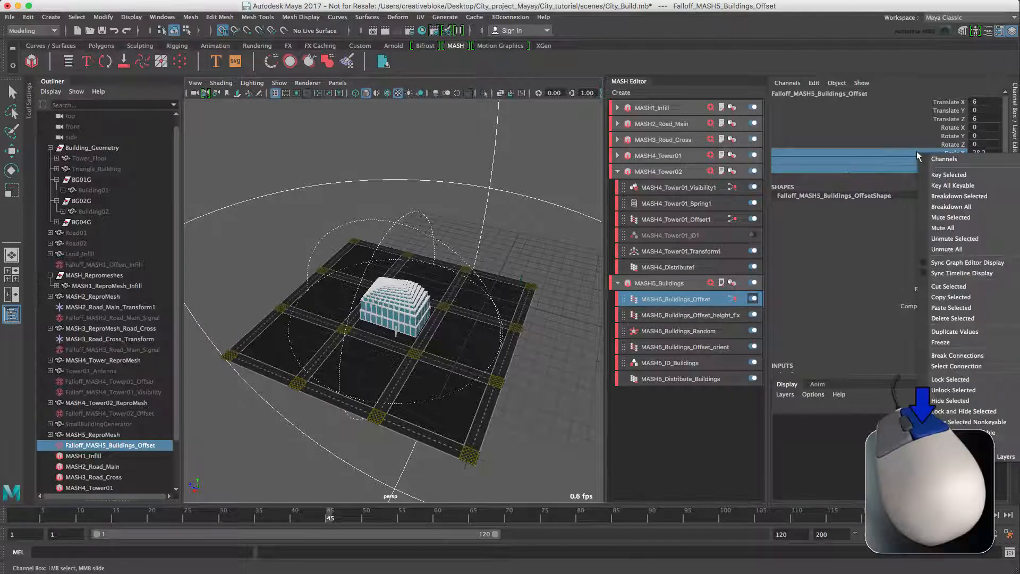
click(936, 183)
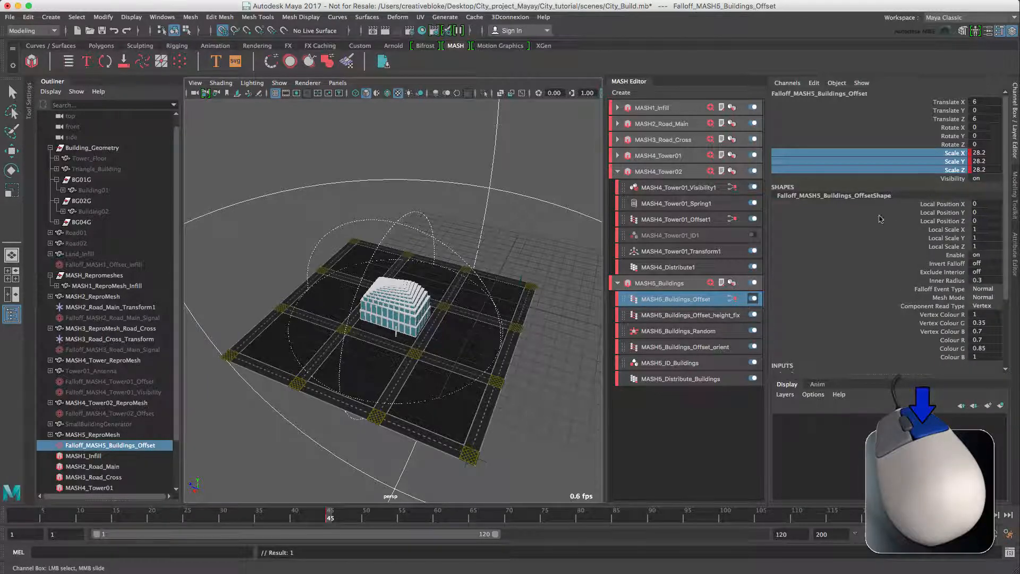
- Key the falloff object's X, Y and Z scale at 0 on frame 70 and scrub back to check the animation
drag(330, 516, 509, 513)
middle_drag(494, 314, 386, 317)
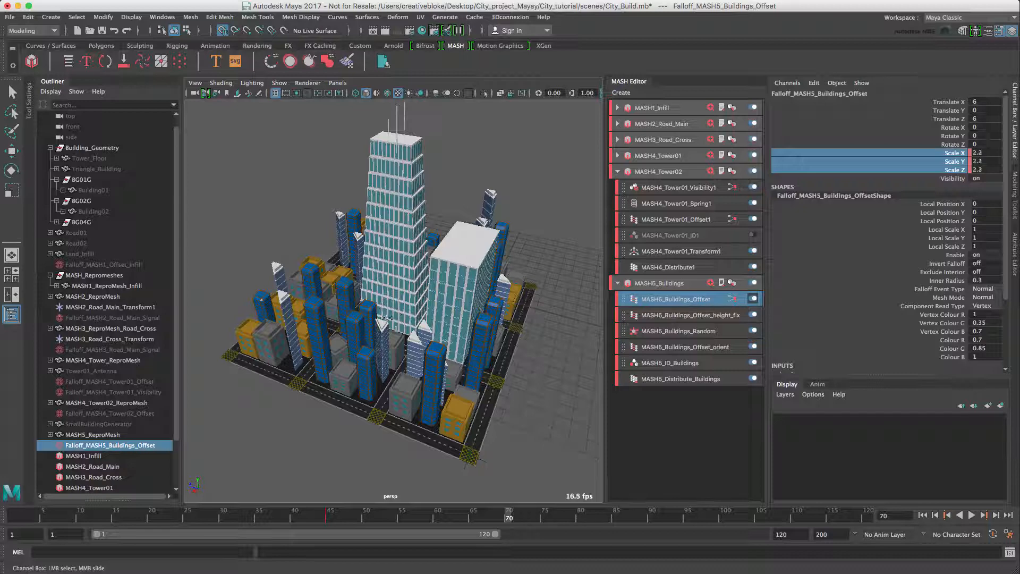
right_click(887, 166)
click(910, 189)
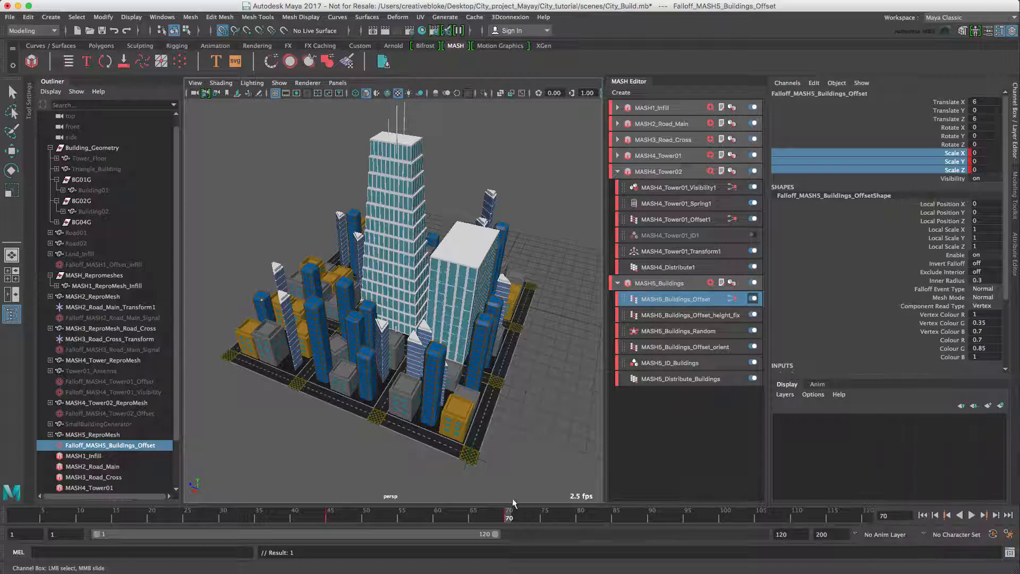
drag(510, 516, 437, 523)
- Add a Spring node to the MASH5_Buildings network and play the animation from frame 1
double_click(675, 282)
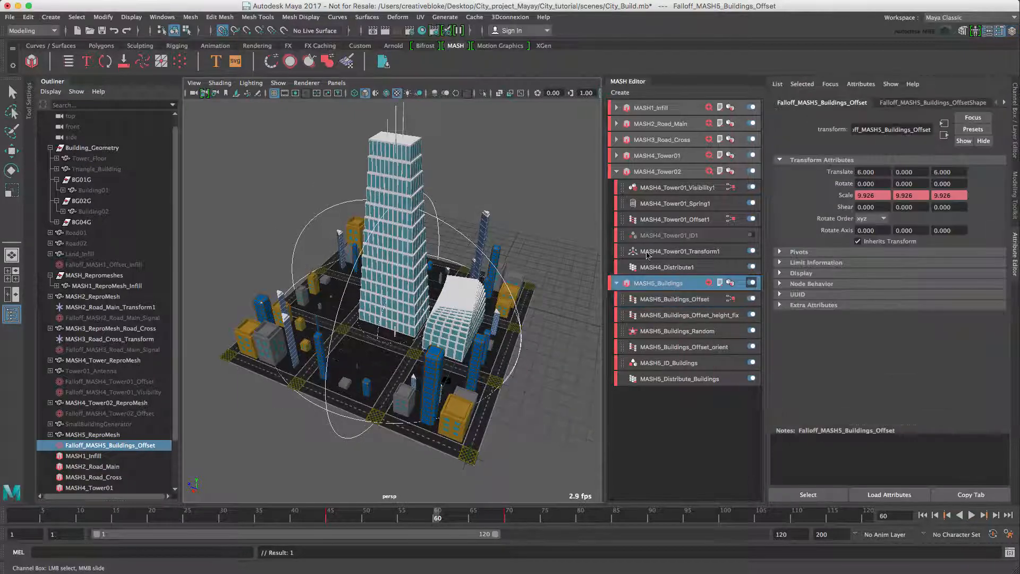
click(676, 283)
click(865, 314)
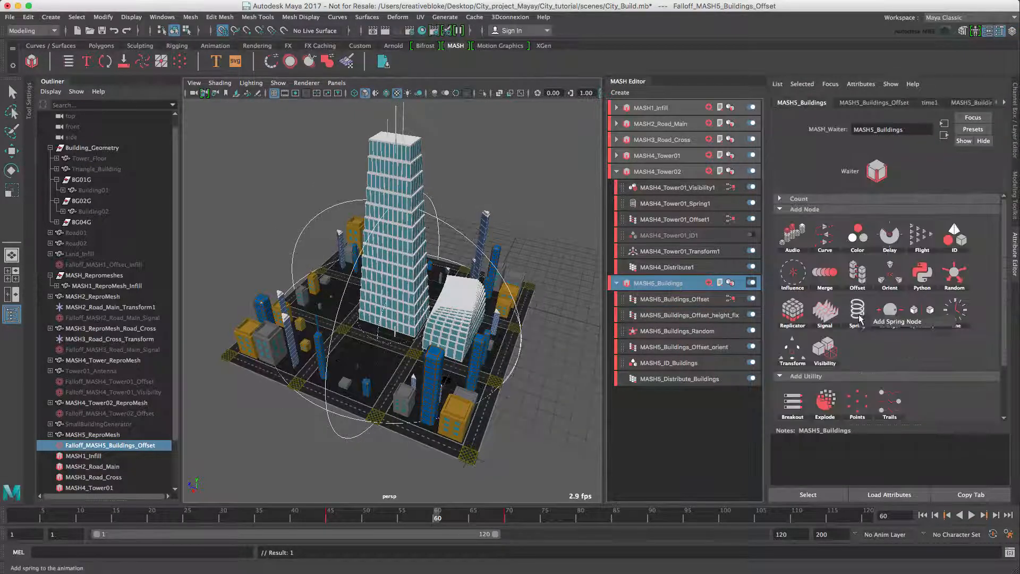
click(885, 321)
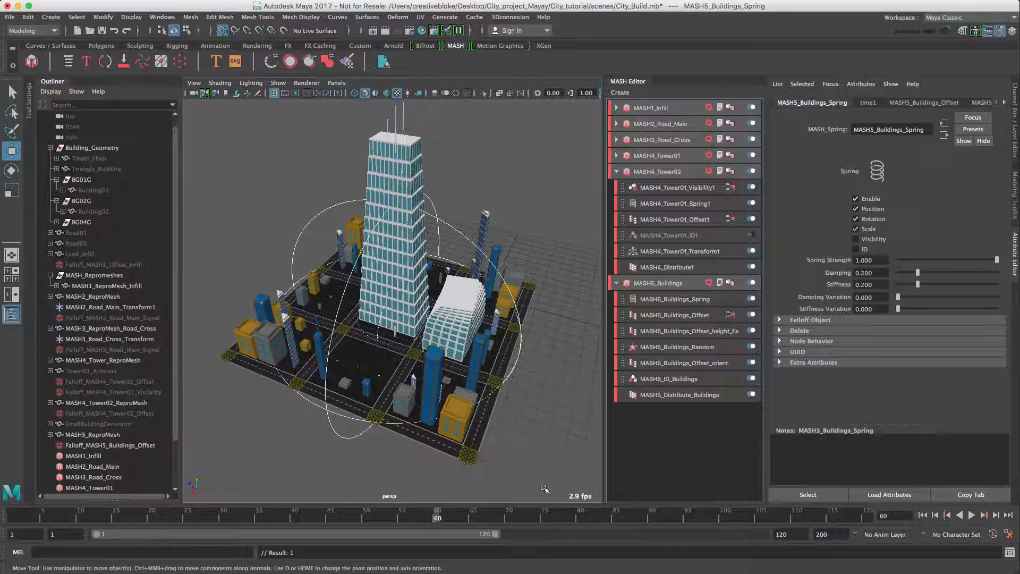
drag(439, 520, 15, 516)
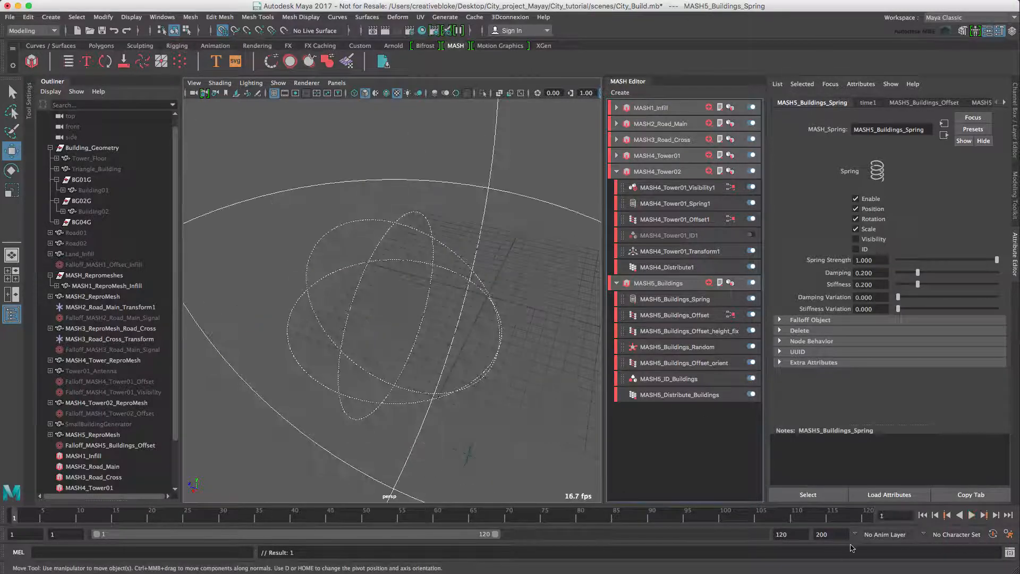
click(971, 515)
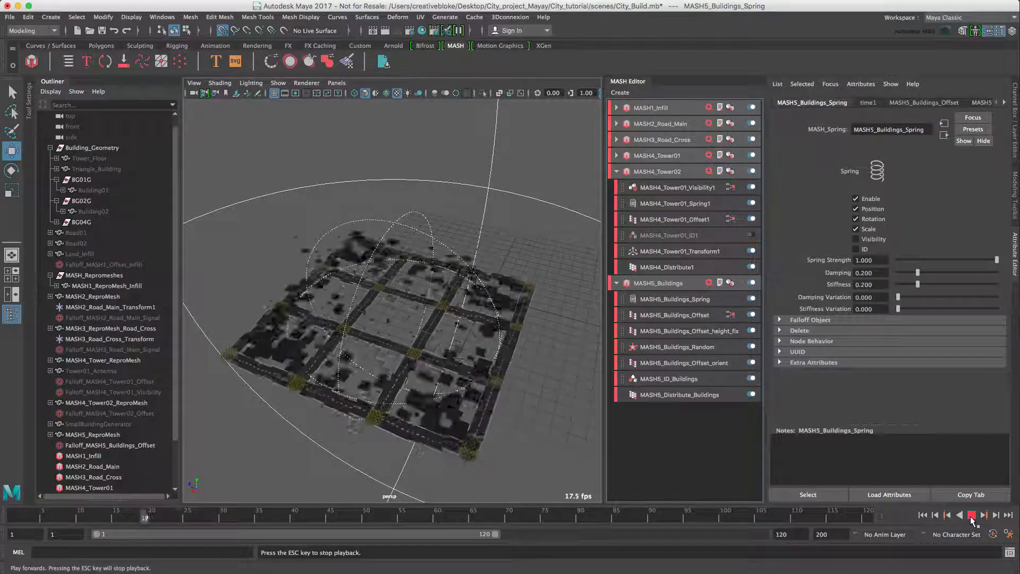